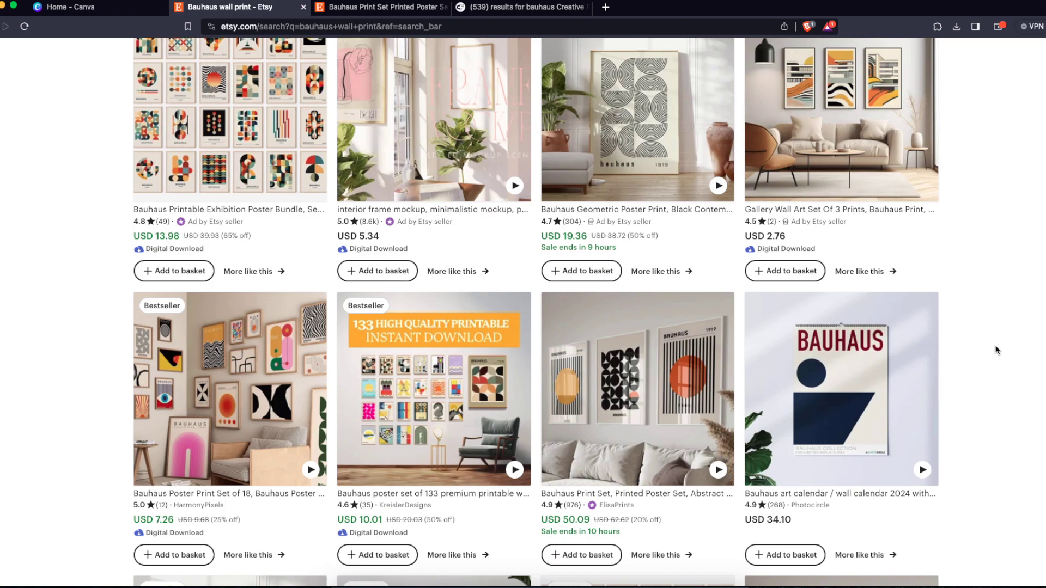
# Browse the Bauhaus wall print results and view the framed wall photo in the three-poster print set listing
pyautogui.scroll(-5, 995, 350)
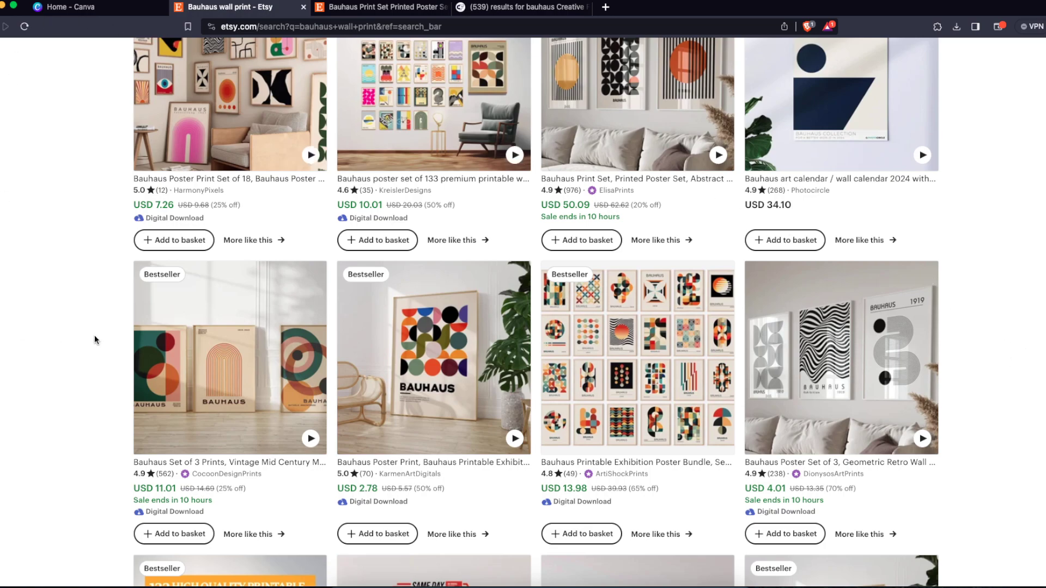
pyautogui.click(384, 8)
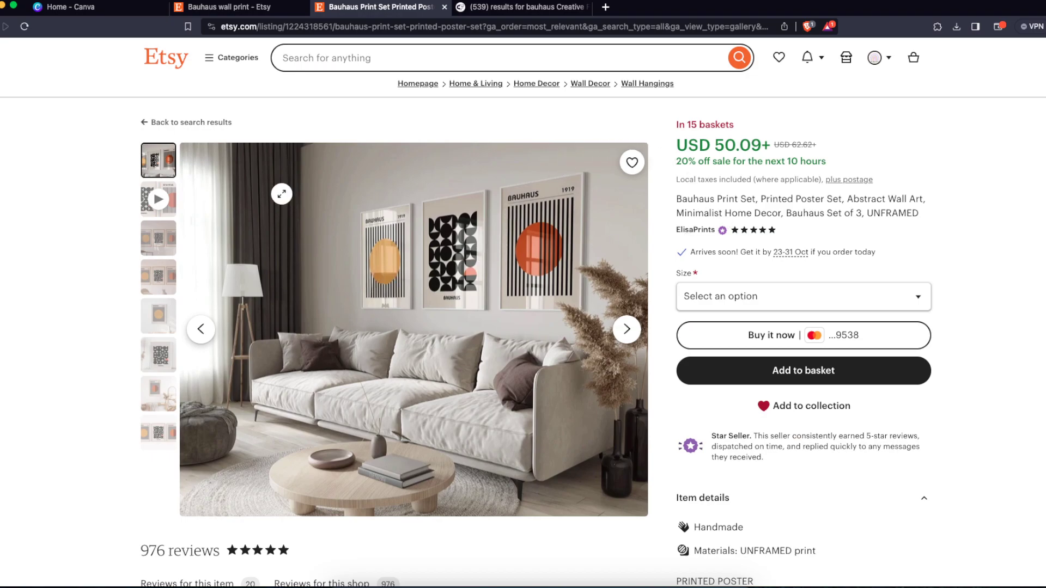
pyautogui.click(151, 246)
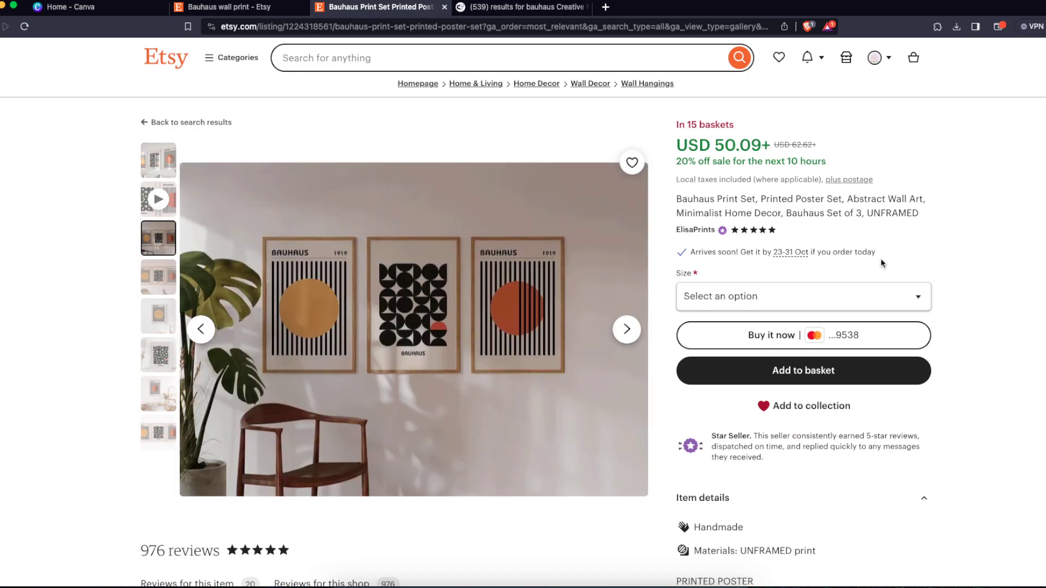
# Expand the listing's item details and read the full list of available print sizes
pyautogui.scroll(-5, 962, 270)
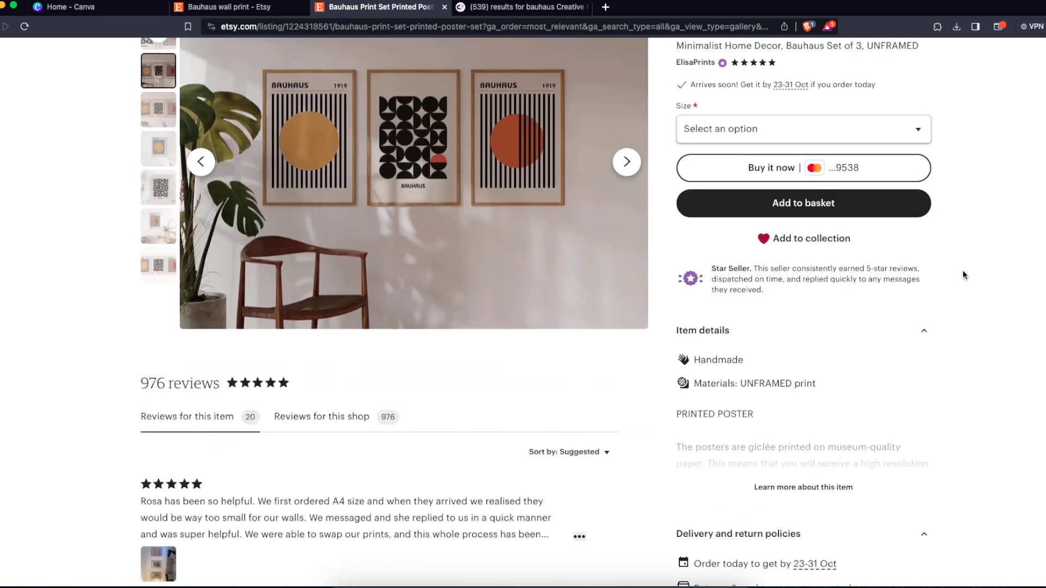
pyautogui.click(796, 410)
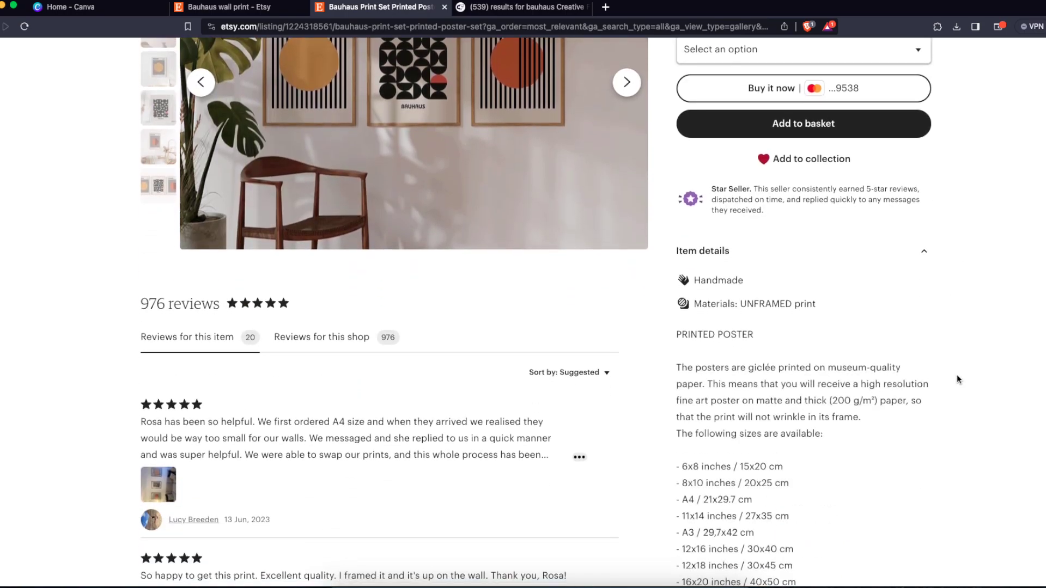
pyautogui.scroll(-4, 956, 375)
pyautogui.moveTo(678, 270); pyautogui.dragTo(817, 454)
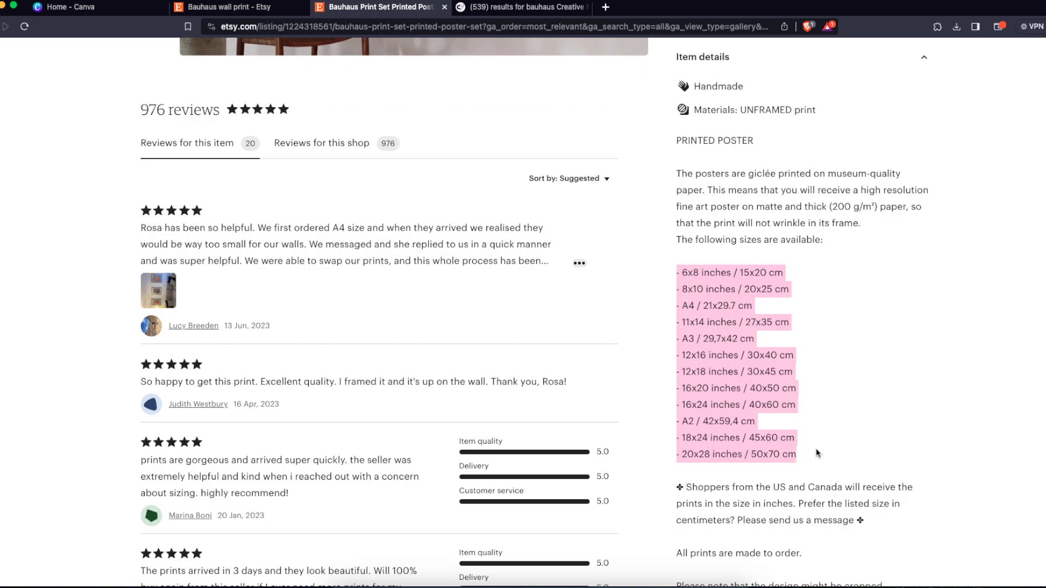
pyautogui.scroll(-1, 816, 454)
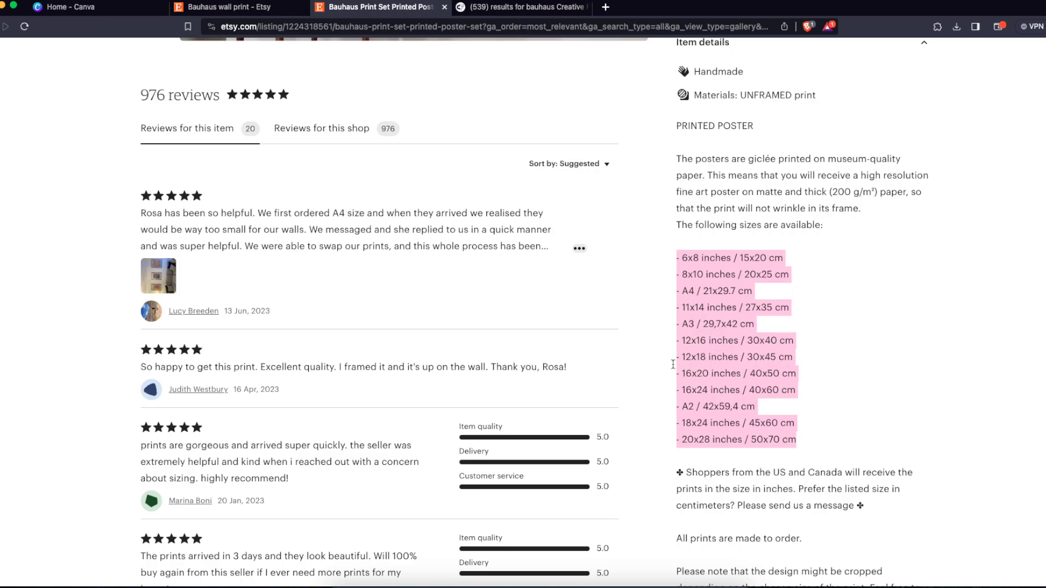
pyautogui.click(690, 327)
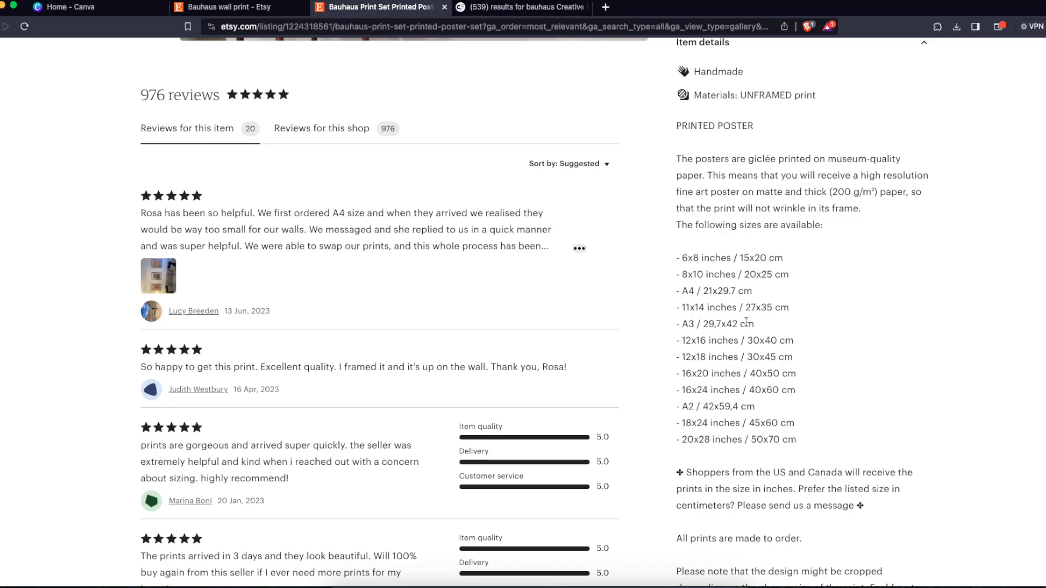
# Examine the A4, A3 and A2 sizes and the larger inch sizes in the listing's size list
pyautogui.moveTo(676, 291); pyautogui.dragTo(752, 291)
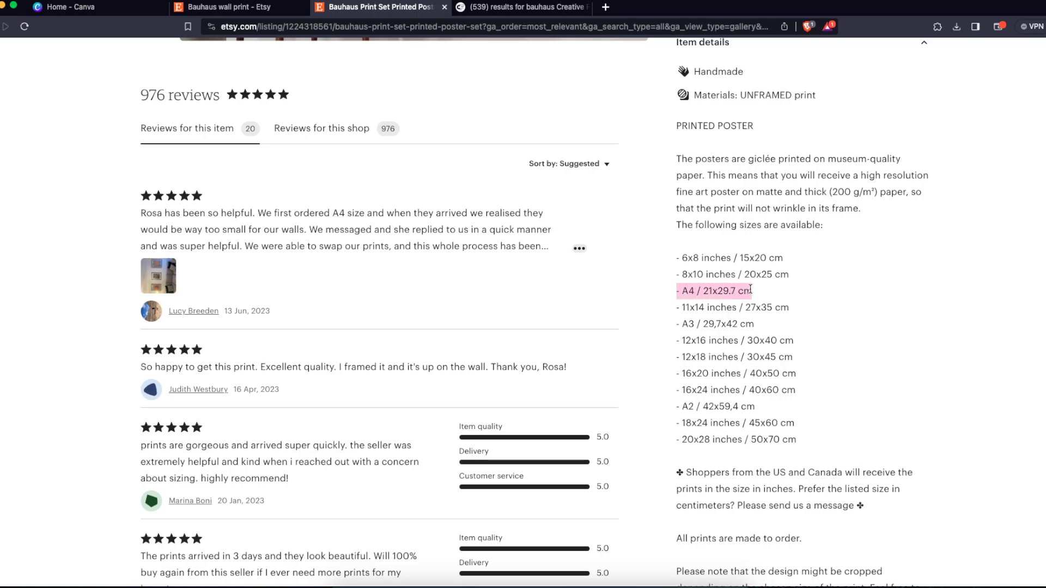
pyautogui.moveTo(681, 323); pyautogui.dragTo(764, 326)
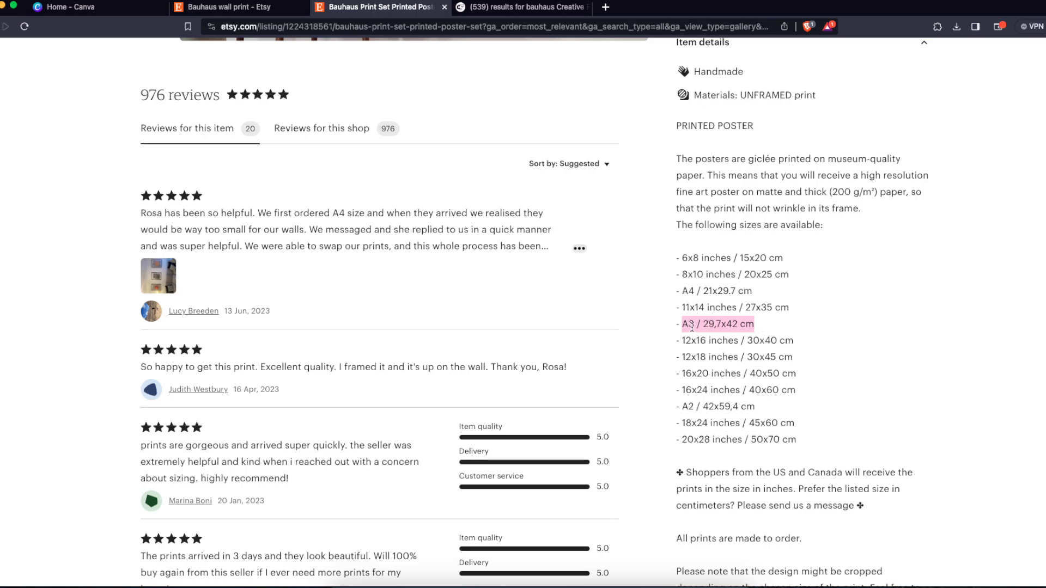
pyautogui.moveTo(688, 406); pyautogui.dragTo(749, 408)
pyautogui.click(766, 412)
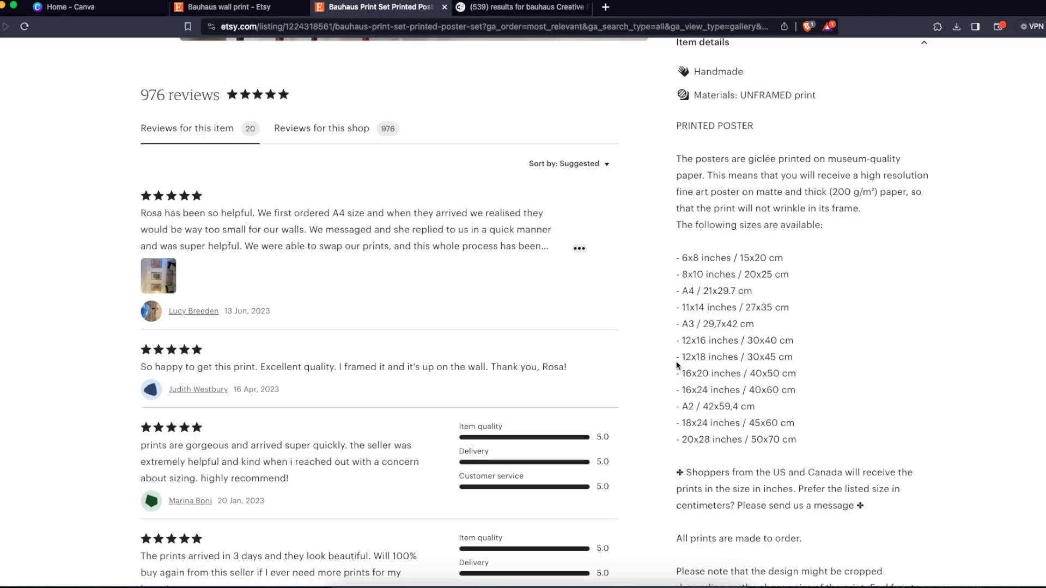
pyautogui.moveTo(681, 340); pyautogui.dragTo(800, 391)
pyautogui.moveTo(700, 425); pyautogui.dragTo(797, 435)
pyautogui.click(796, 436)
pyautogui.moveTo(749, 266); pyautogui.dragTo(832, 450)
pyautogui.click(735, 240)
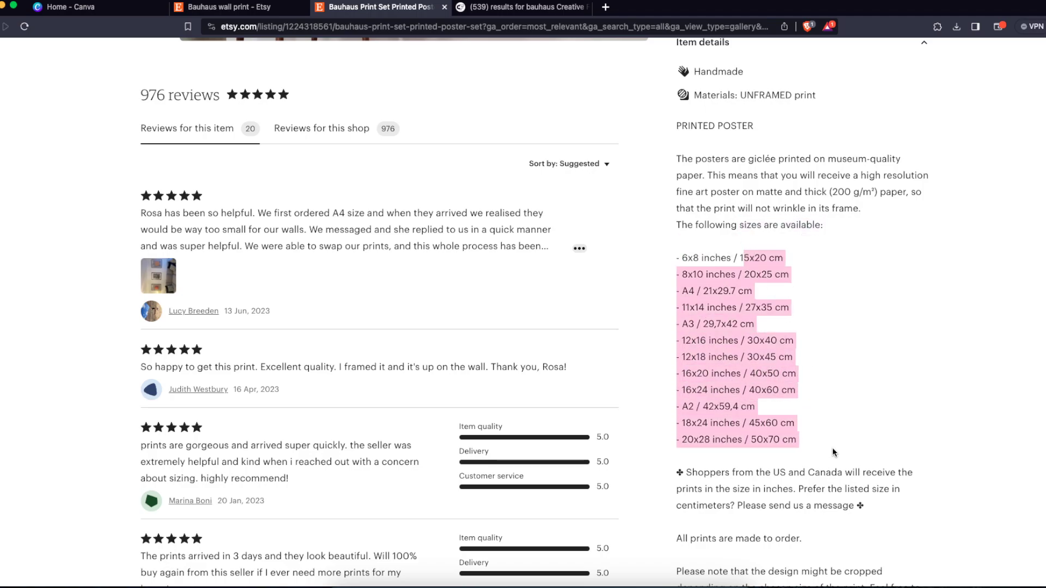
pyautogui.click(746, 294)
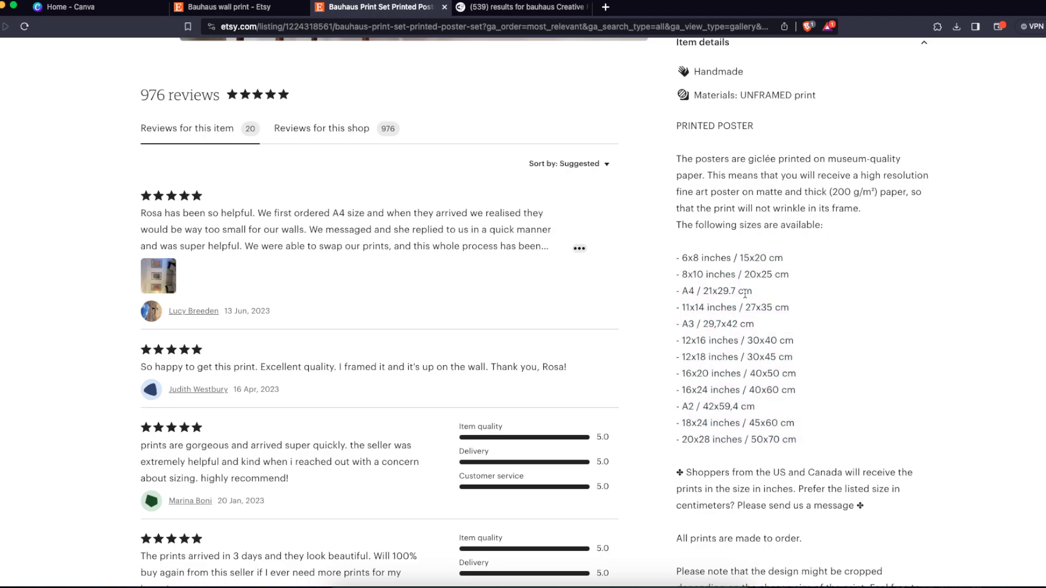
# Review the listing's size range once more from 20x28 to 6x8 inches, including the 12x18 inch option
pyautogui.scroll(-5, 726, 393)
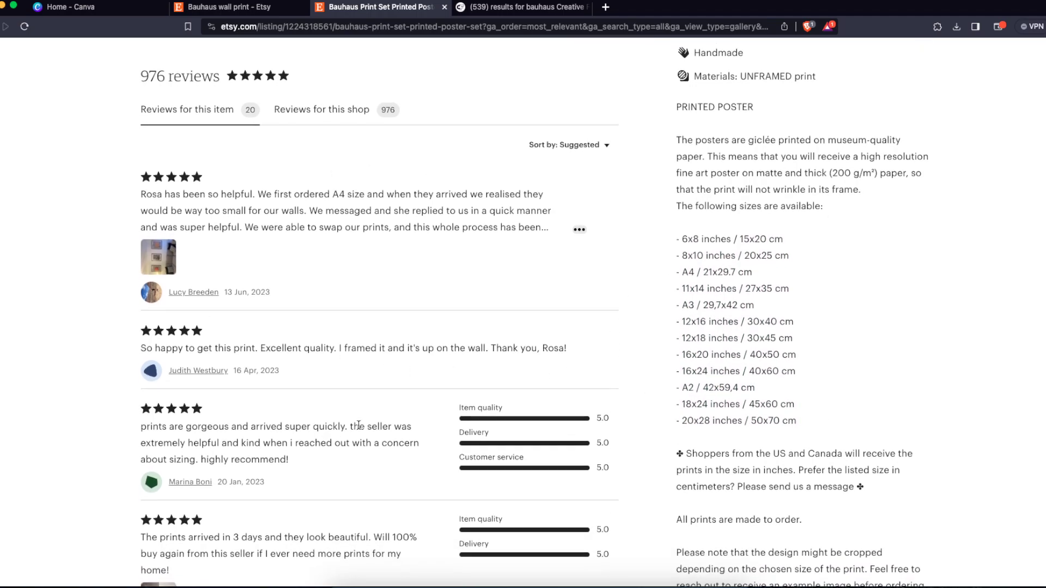
pyautogui.scroll(4, 886, 368)
pyautogui.moveTo(798, 415); pyautogui.dragTo(718, 229)
pyautogui.click(718, 229)
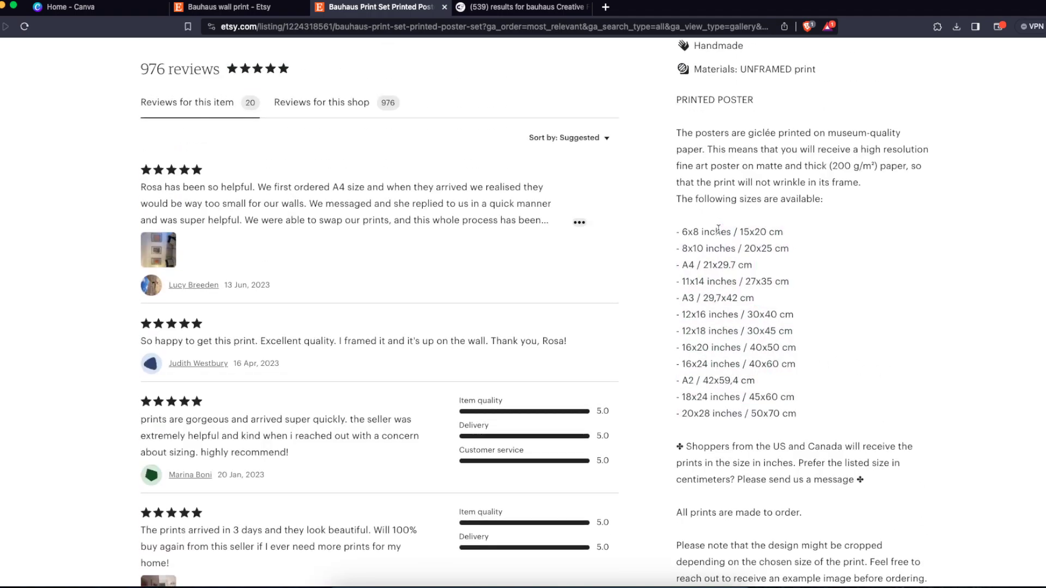
pyautogui.scroll(1, 718, 229)
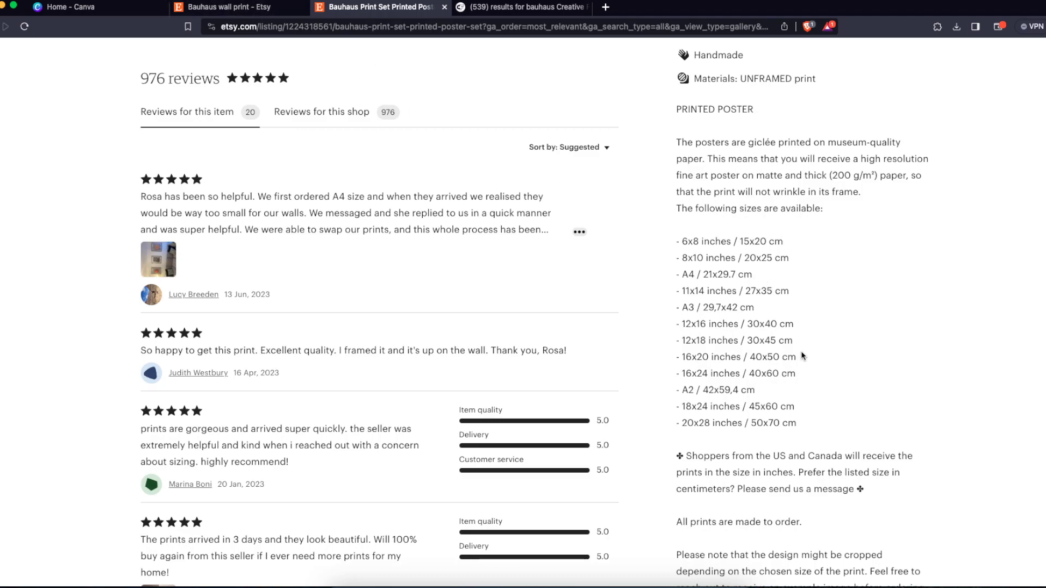
pyautogui.moveTo(796, 343); pyautogui.dragTo(678, 341)
pyautogui.click(674, 335)
pyautogui.press('super+Tab')
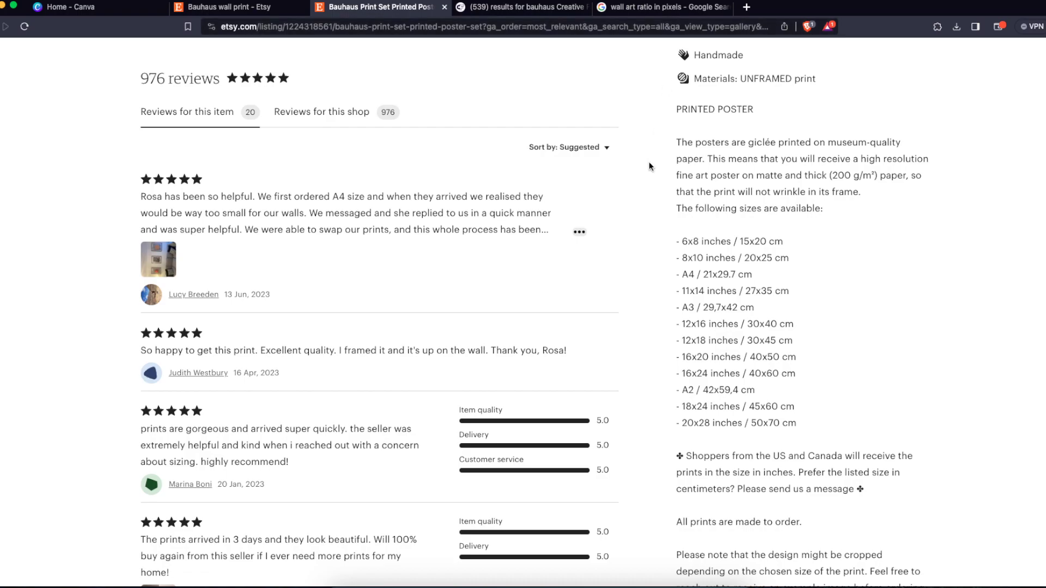
# Look up the 200 res pixel size for a 16 x 24 print in the Google results, consulting the included file sizes chart
pyautogui.click(652, 10)
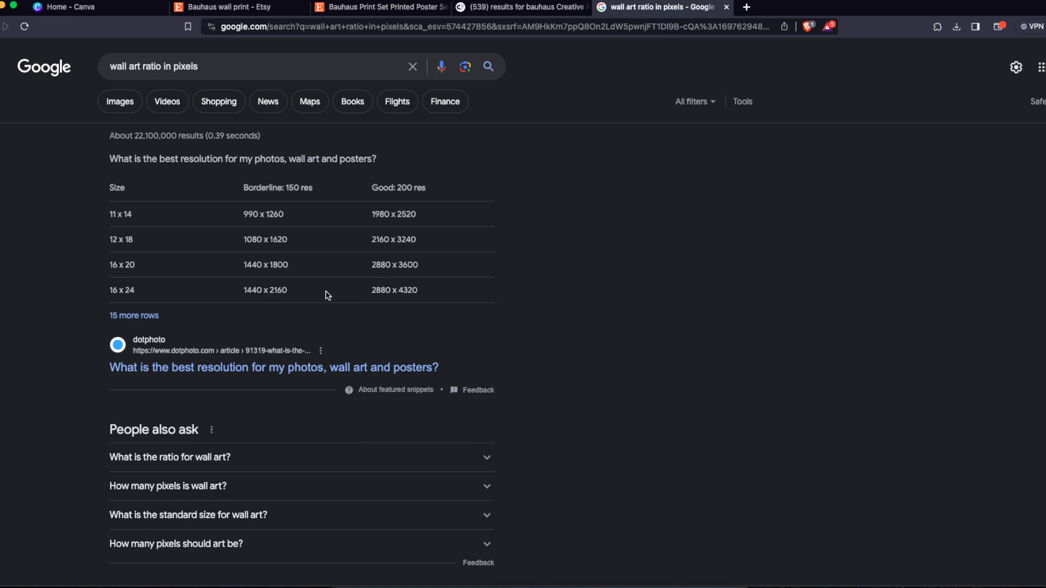
pyautogui.moveTo(110, 287); pyautogui.dragTo(140, 292)
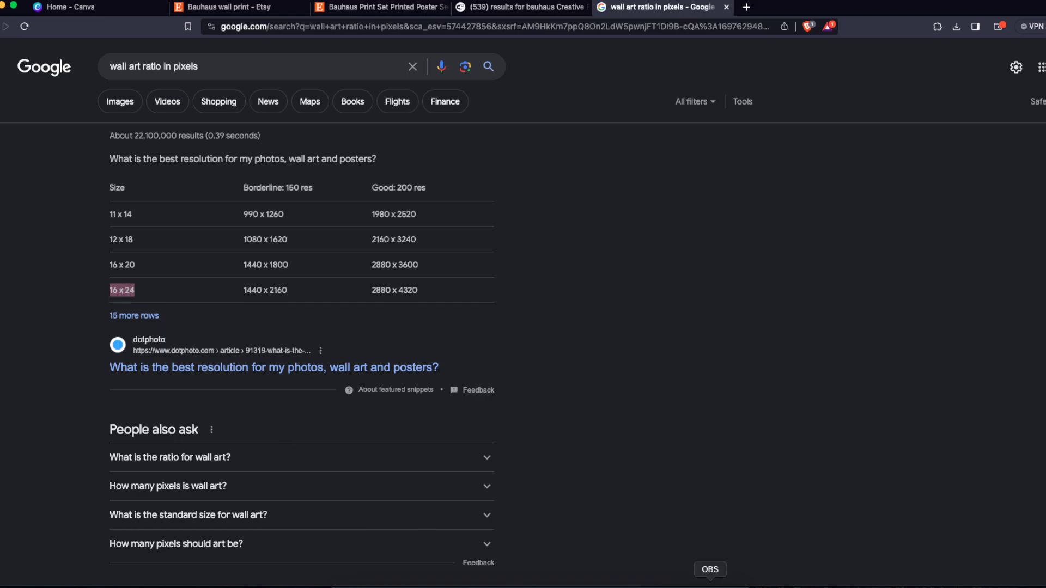
pyautogui.click(690, 586)
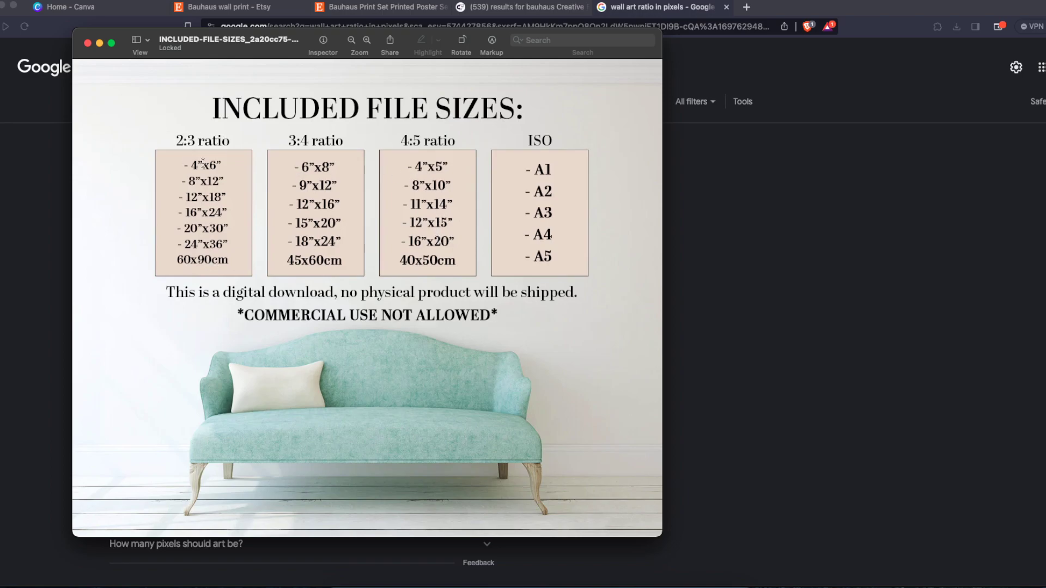
pyautogui.click(68, 246)
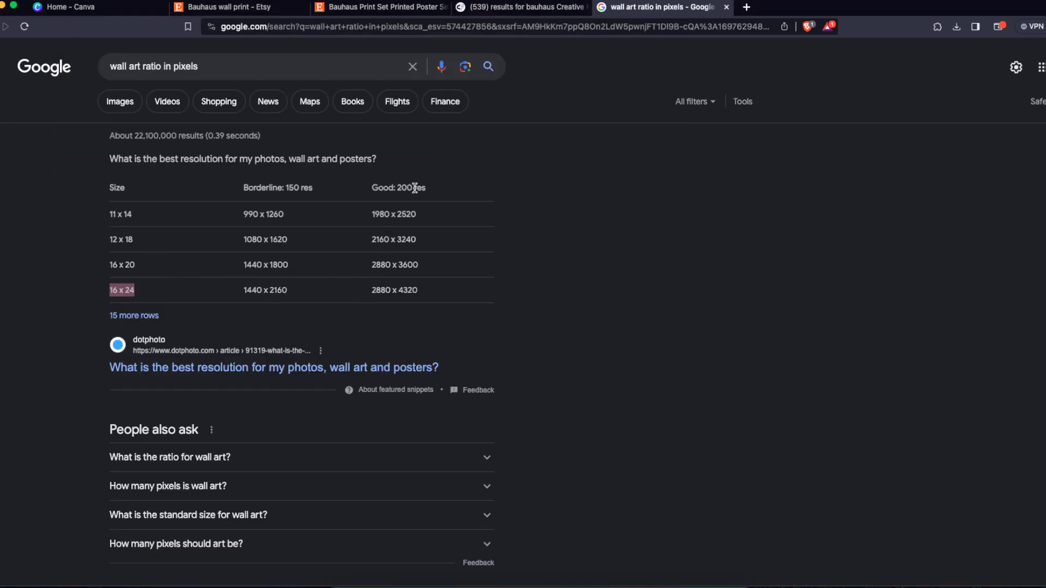
pyautogui.moveTo(397, 187); pyautogui.dragTo(446, 188)
pyautogui.click(394, 294)
pyautogui.moveTo(372, 292); pyautogui.dragTo(422, 292)
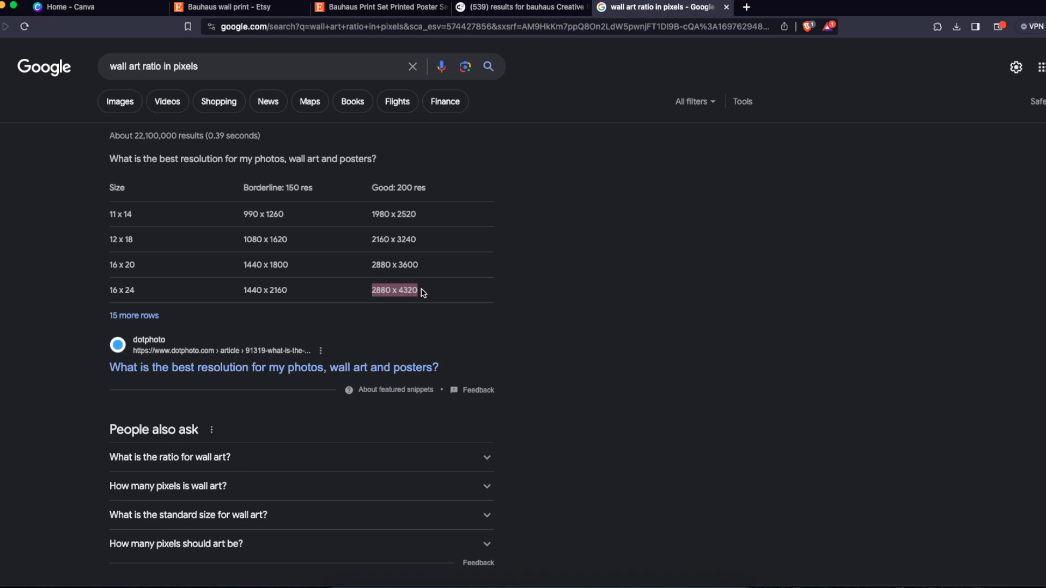
# Open dotphoto's full resolution table and look up the 300 res pixel size for 8 x 10, consulting the file sizes chart for its ratio
pyautogui.click(146, 317)
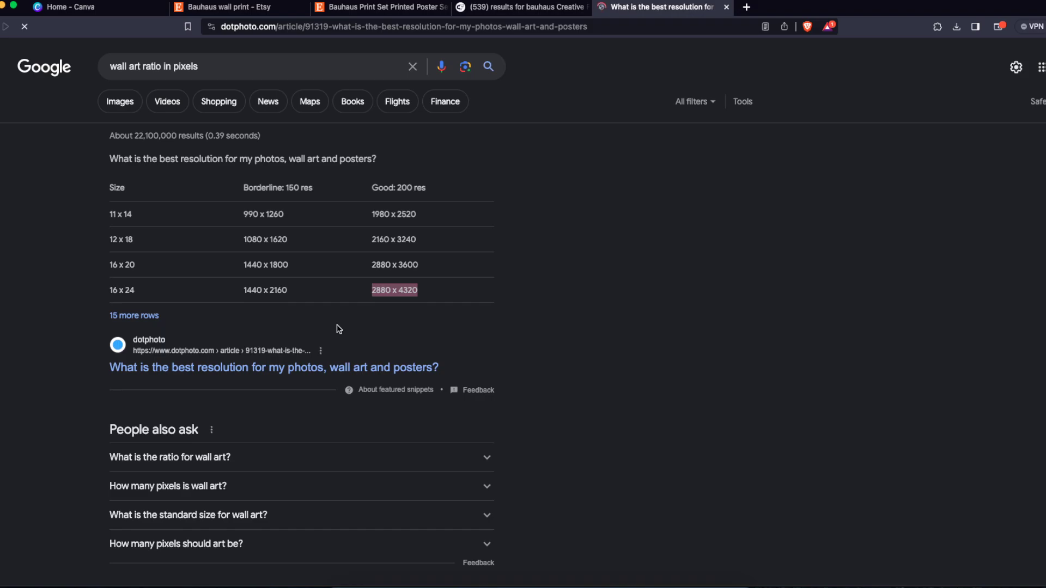
pyautogui.scroll(-5, 405, 325)
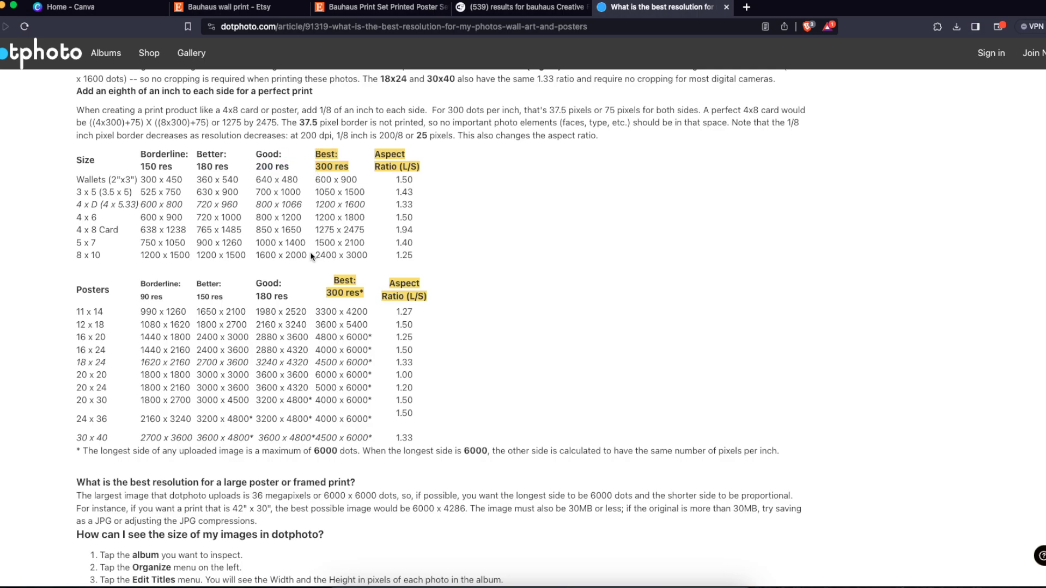
pyautogui.moveTo(78, 256); pyautogui.dragTo(103, 256)
pyautogui.click(690, 584)
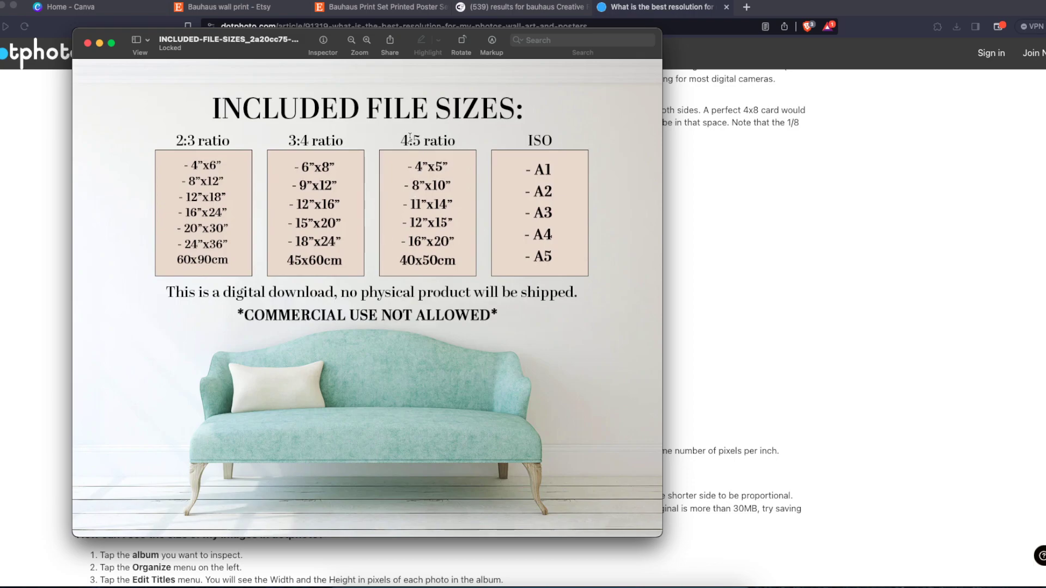
pyautogui.click(814, 277)
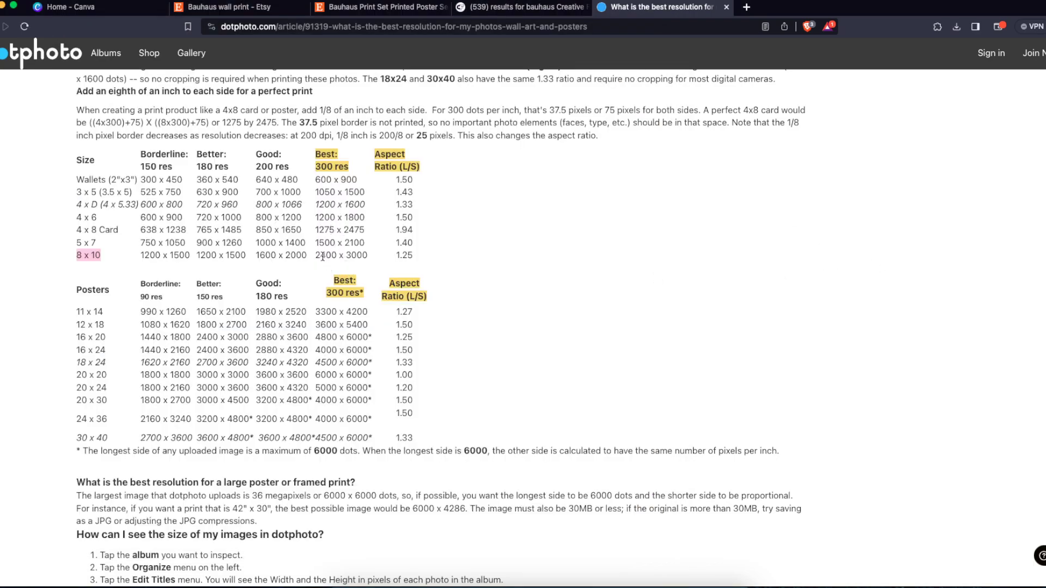
pyautogui.click(333, 255)
pyautogui.moveTo(368, 255); pyautogui.dragTo(315, 256)
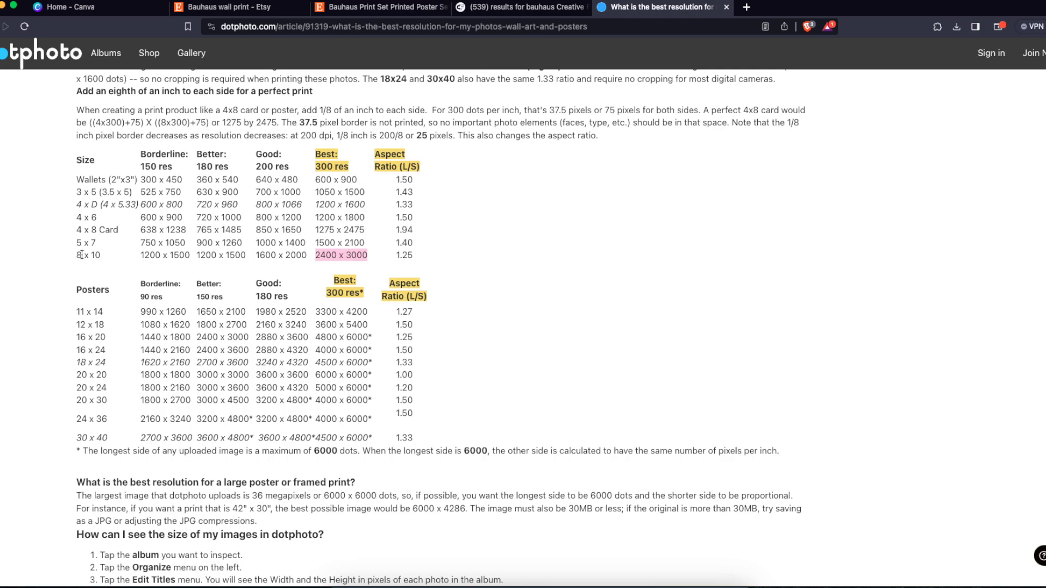
# Switch to Canva and start a custom-size design with a width of 2400 px
pyautogui.click(65, 7)
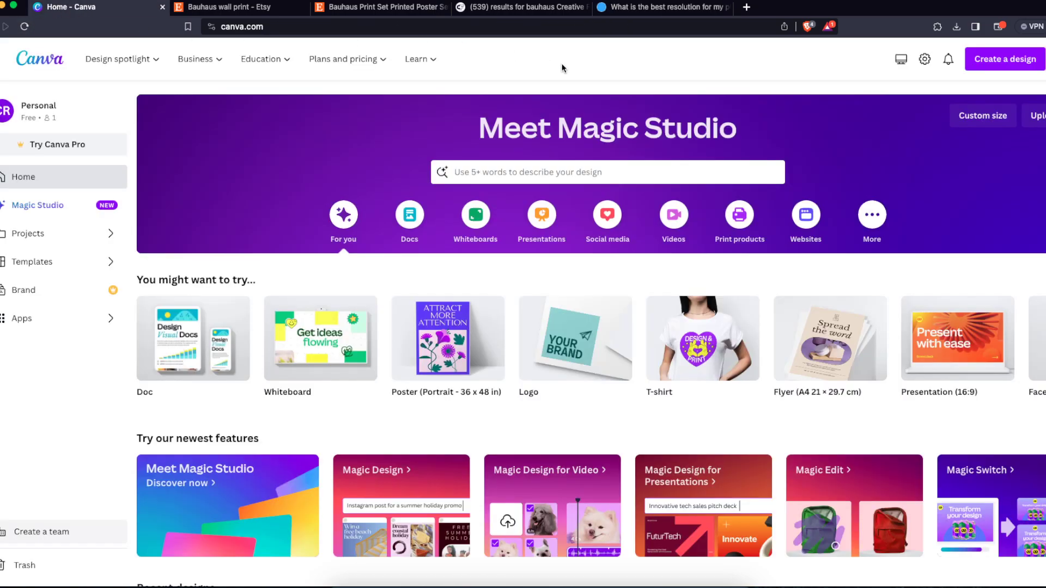
pyautogui.click(986, 67)
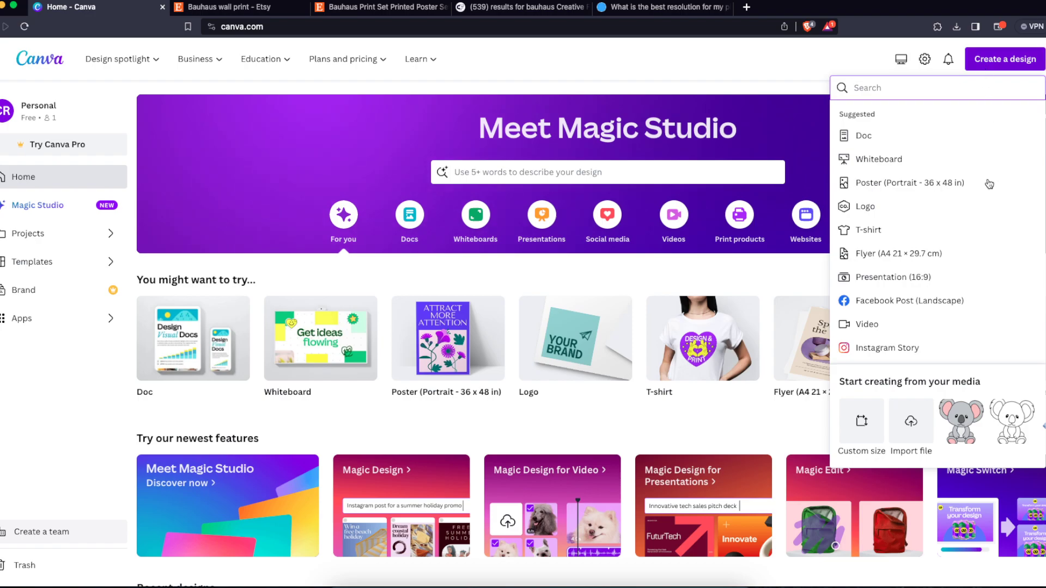
pyautogui.click(879, 421)
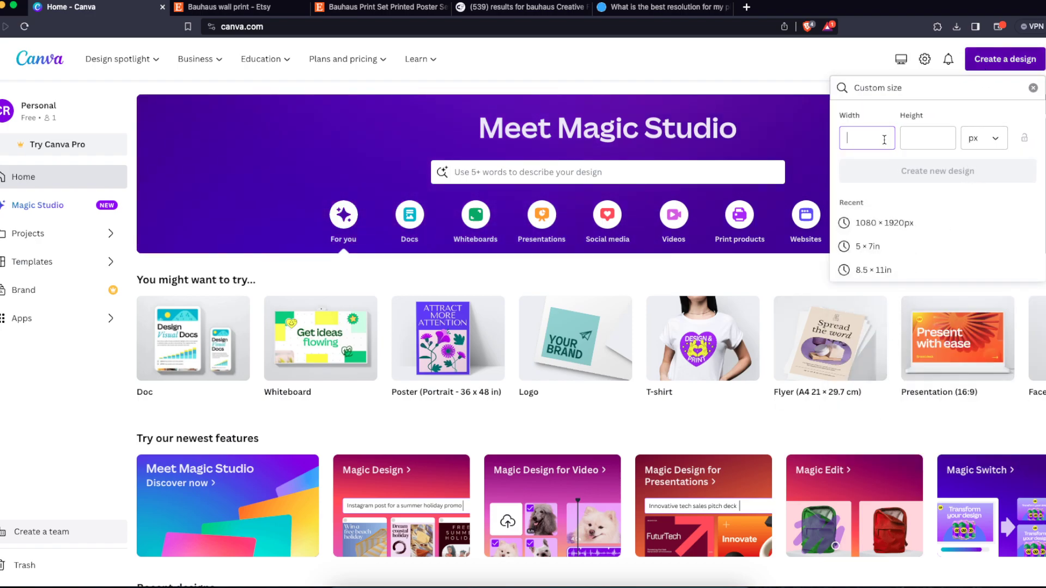
pyautogui.write('2400')
pyautogui.press('Tab')
# Recheck the 8 x 10 print's pixel dimensions under the 300 res column in the dotphoto table
pyautogui.click(703, 7)
pyautogui.moveTo(77, 154); pyautogui.dragTo(102, 253)
pyautogui.click(103, 259)
pyautogui.moveTo(314, 255); pyautogui.dragTo(361, 255)
pyautogui.click(360, 256)
pyautogui.moveTo(315, 154); pyautogui.dragTo(336, 205)
# Return to Canva, set the custom design's height to 3000 px and create the new design
pyautogui.click(196, 8)
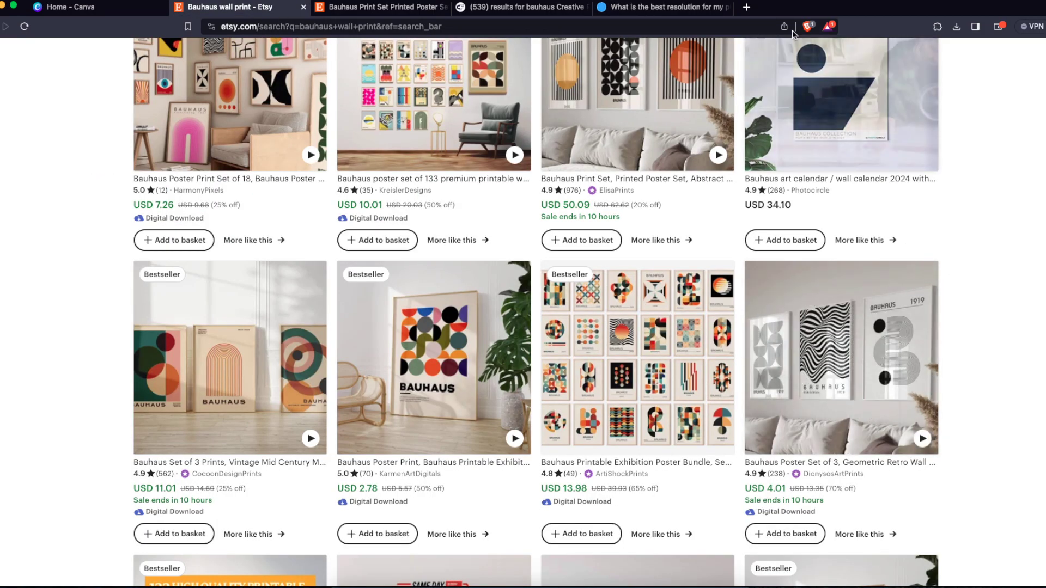
pyautogui.click(131, 8)
pyautogui.click(919, 143)
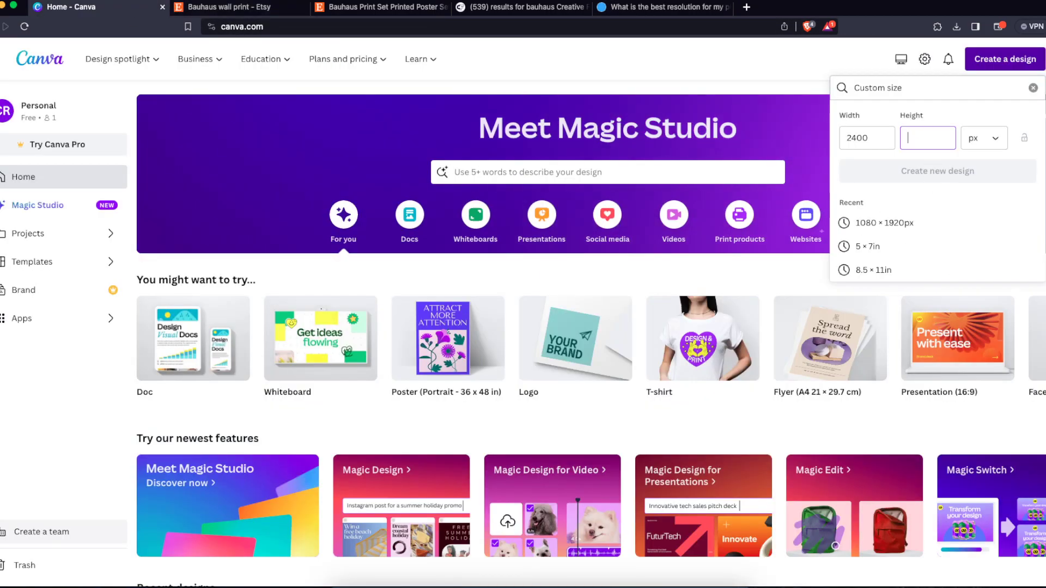
pyautogui.write('3000')
pyautogui.click(919, 171)
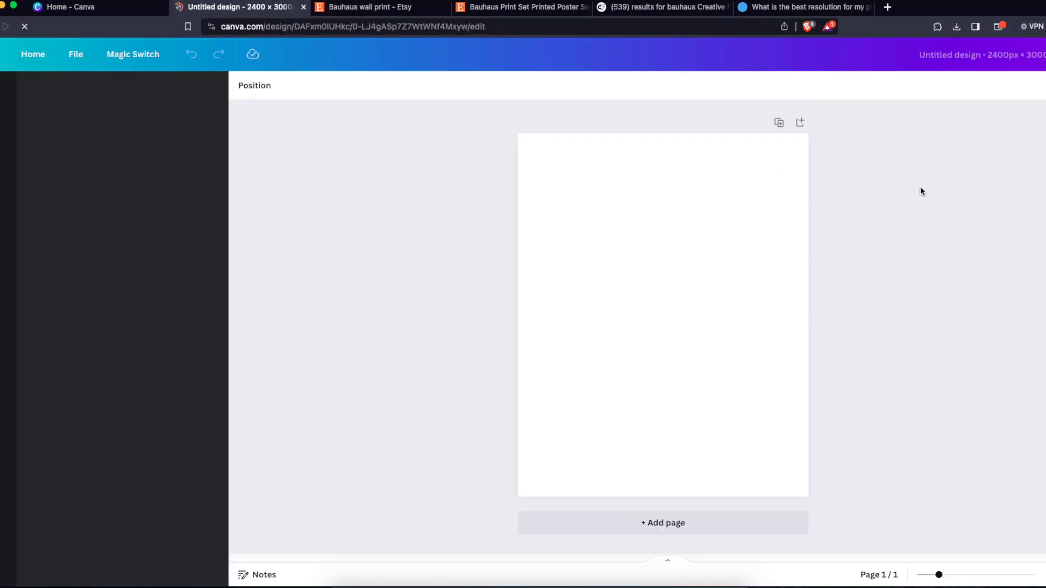
# Review the whole dotphoto table of print and poster sizes with their pixel resolutions
pyautogui.click(769, 7)
pyautogui.moveTo(140, 135); pyautogui.dragTo(469, 455)
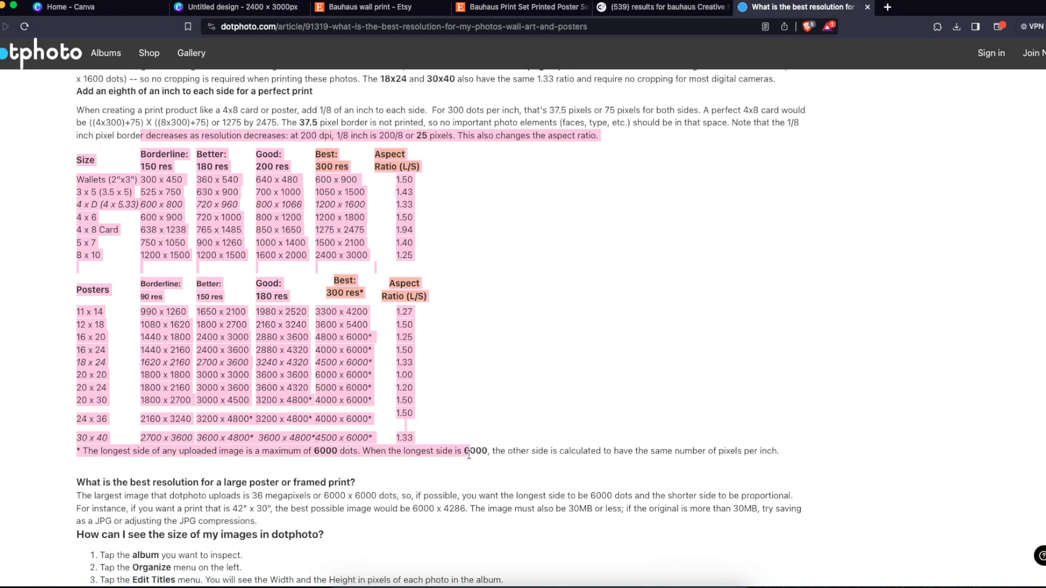
pyautogui.click(469, 455)
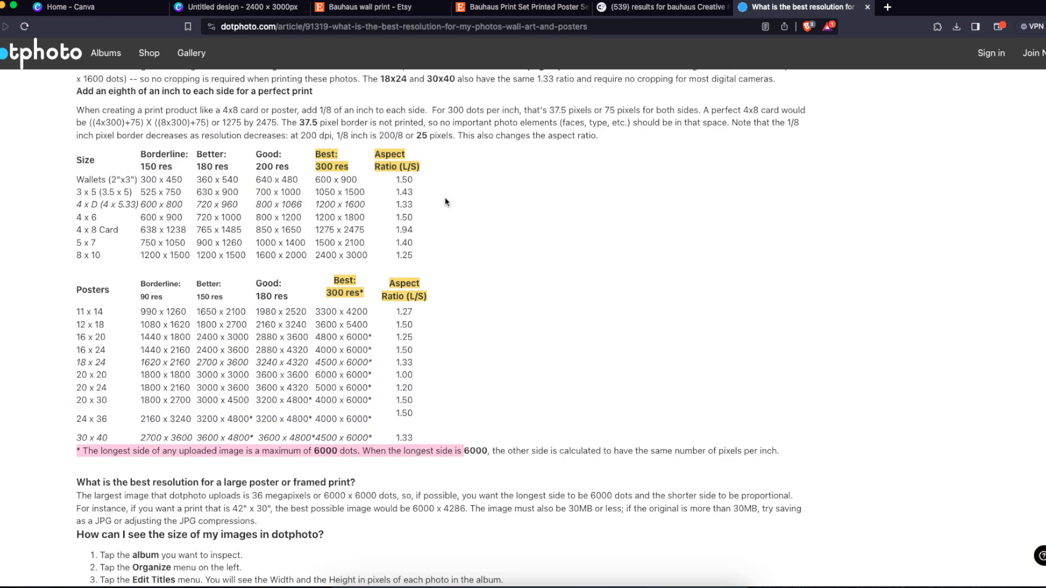
# Clear the text highlighting in the dotphoto size table and switch to the blank 2400 x 3000 px Canva design
pyautogui.moveTo(404, 183); pyautogui.dragTo(486, 392)
pyautogui.click(485, 392)
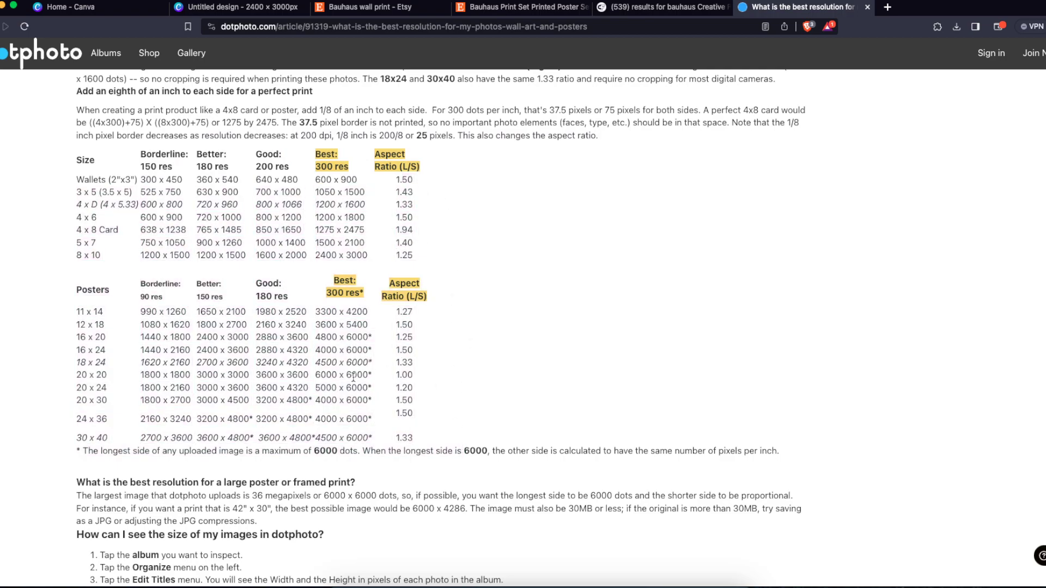
pyautogui.click(244, 11)
pyautogui.click(720, 303)
pyautogui.moveTo(466, 134); pyautogui.dragTo(933, 502)
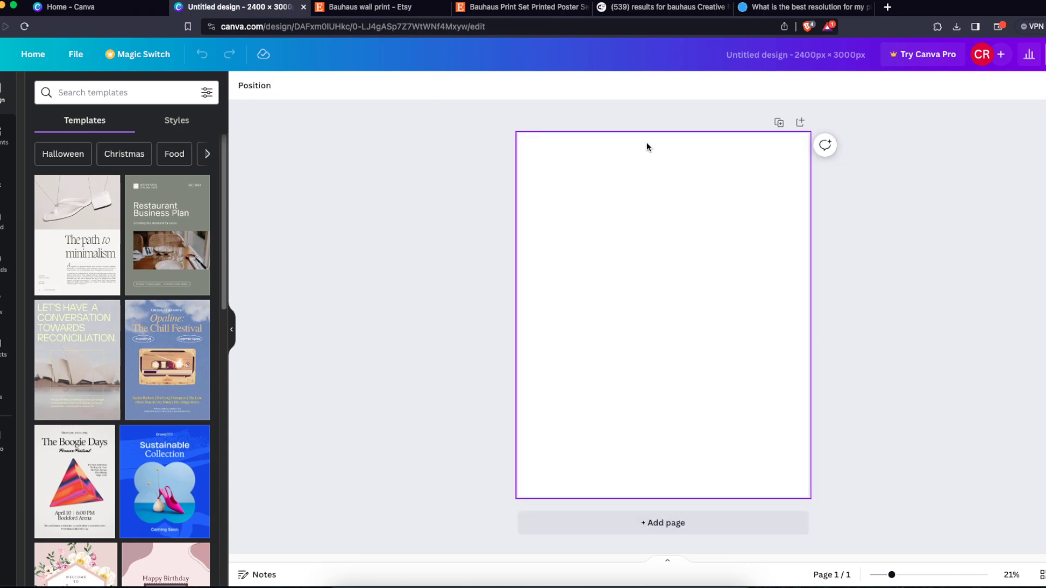
# Switch to Creative Fabrica and search the site for "bauhaus"
pyautogui.click(655, 10)
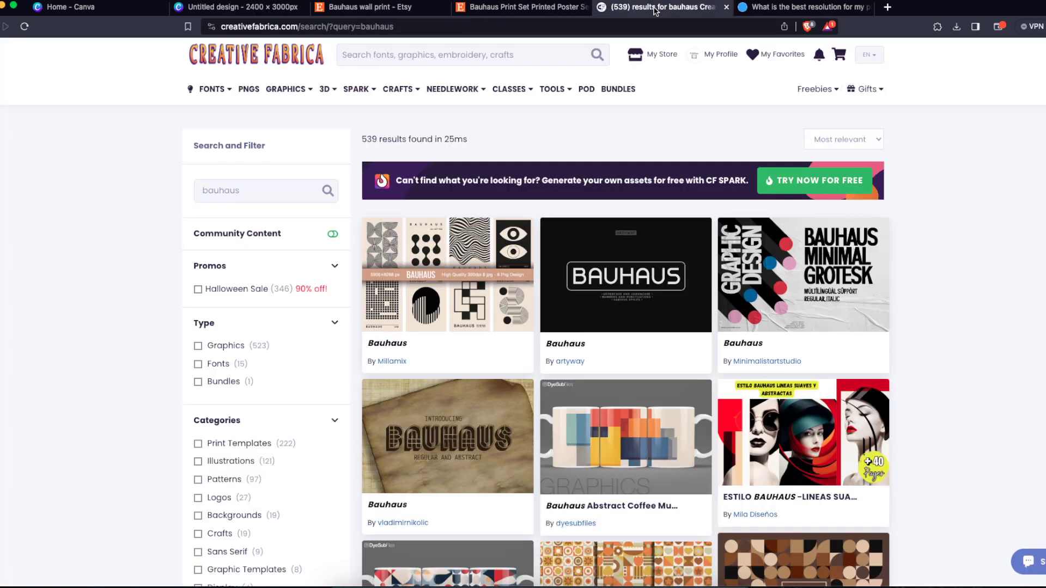
pyautogui.click(183, 7)
pyautogui.click(3, 135)
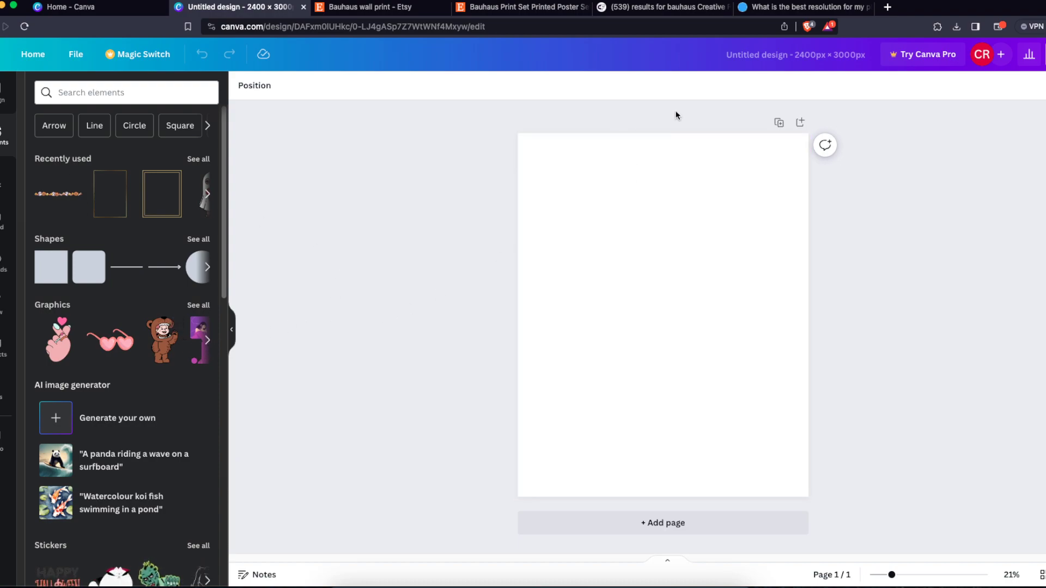
pyautogui.click(666, 9)
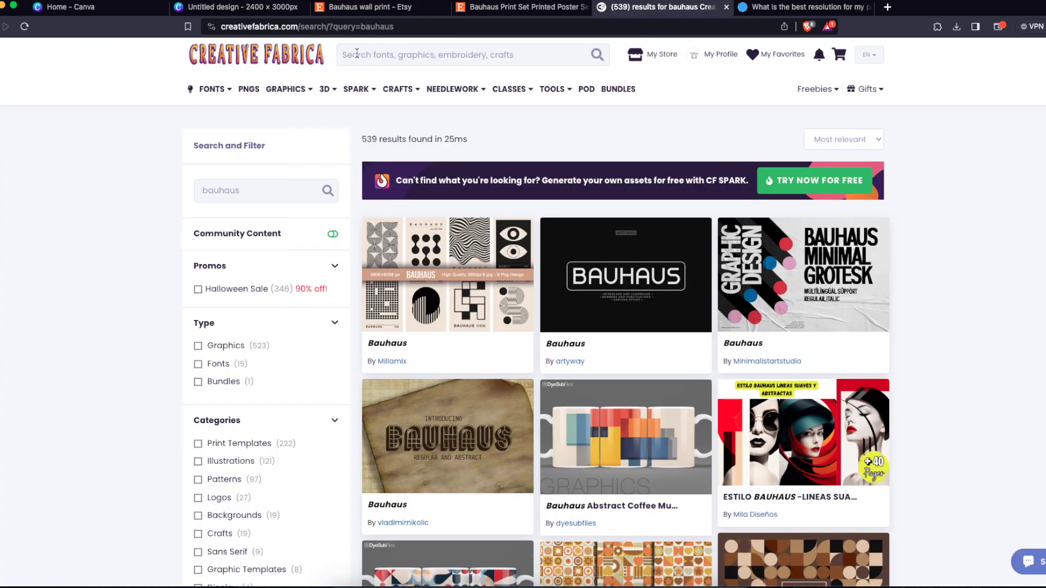
pyautogui.write('bauhaus')
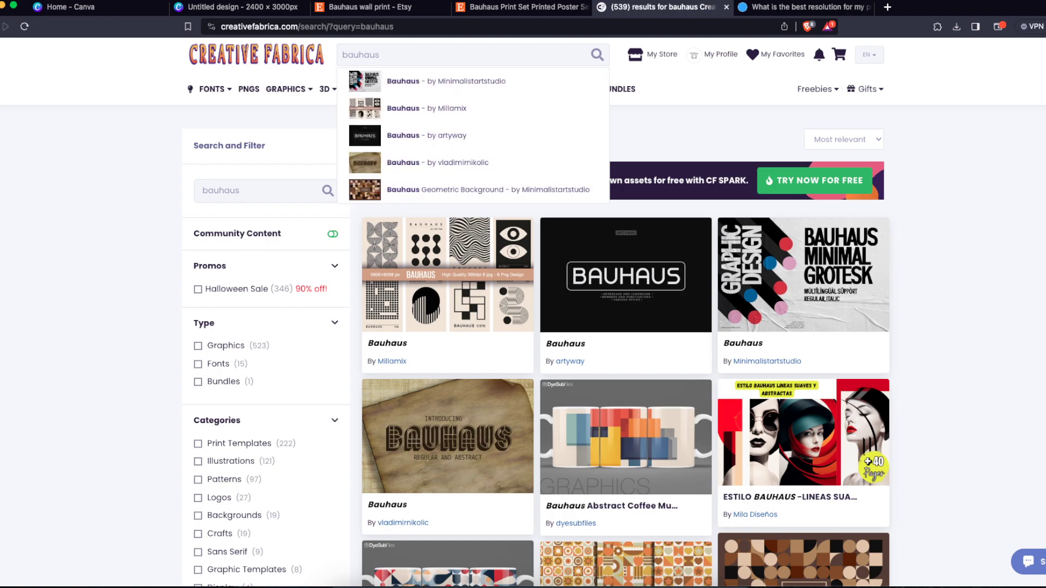
pyautogui.press('Return')
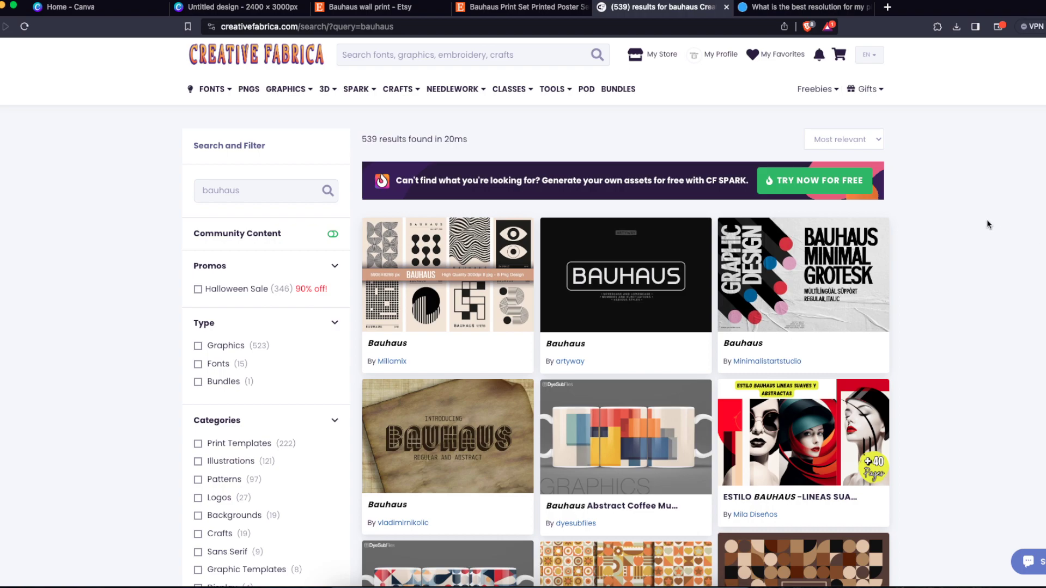
# Look at the Etsy Bauhaus print set again, then browse the bauhaus results on Creative Fabrica for comparable artwork
pyautogui.click(522, 6)
pyautogui.scroll(9, 602, 282)
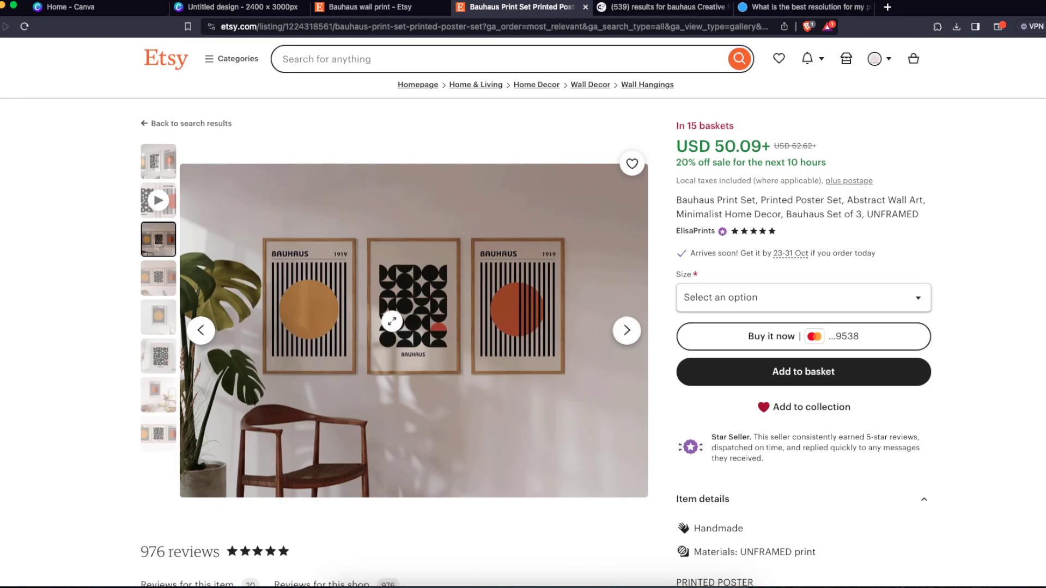
pyautogui.click(662, 8)
pyautogui.scroll(-5, 1009, 295)
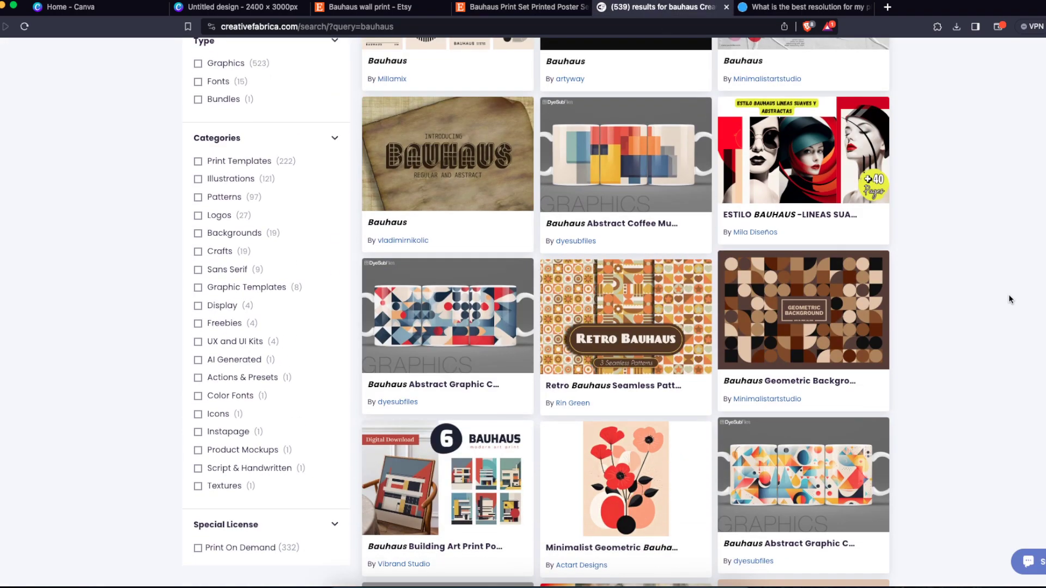
pyautogui.scroll(-6, 1008, 294)
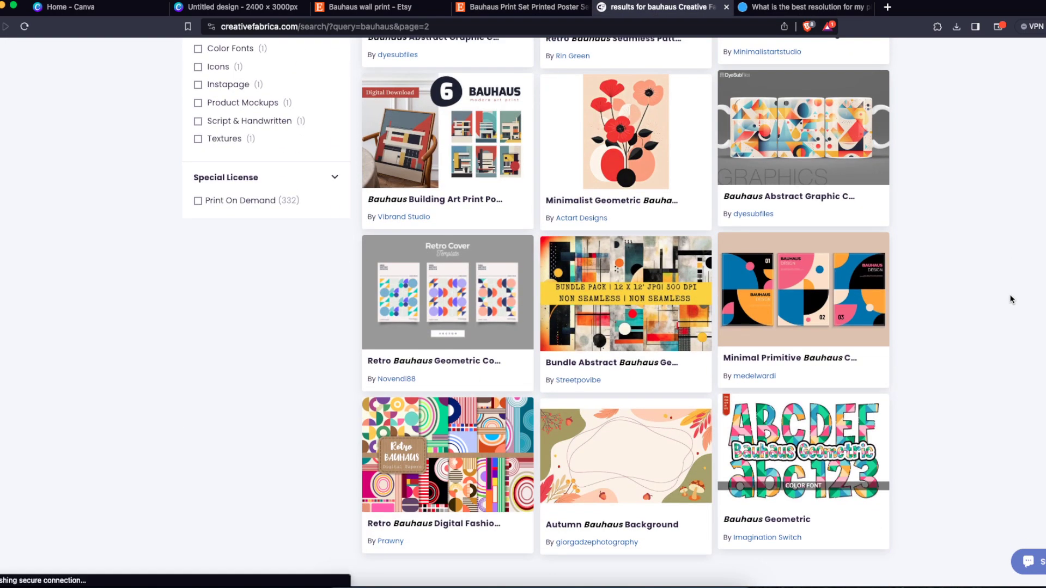
pyautogui.scroll(-3, 1010, 299)
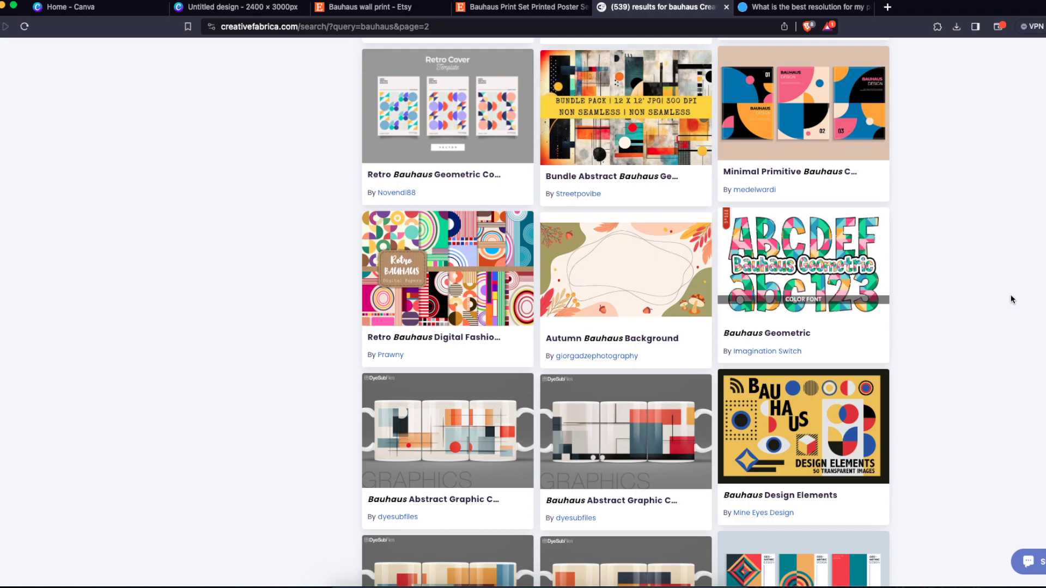
pyautogui.scroll(15, 1010, 299)
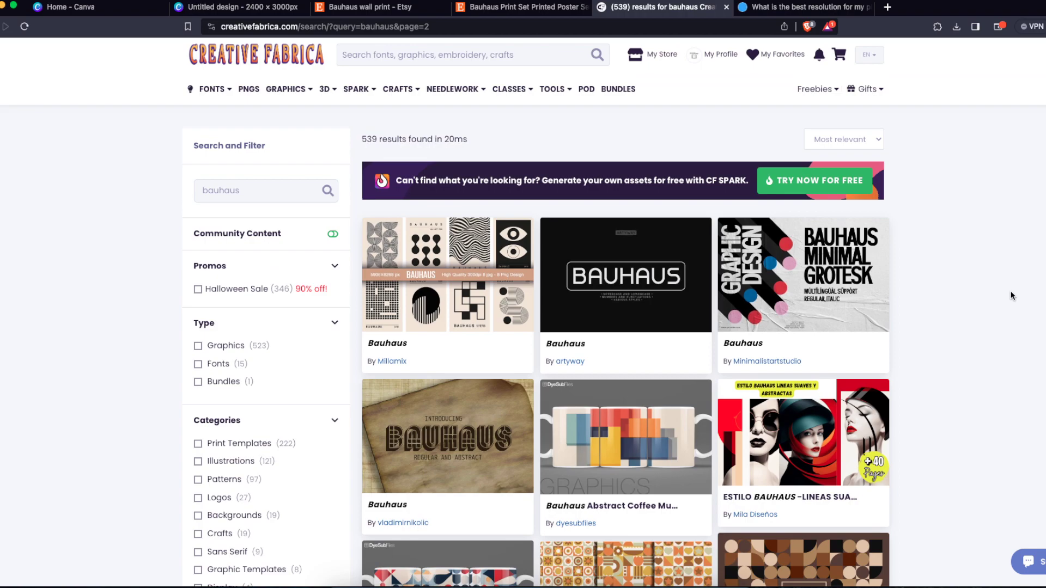
# Open Retro Bauhaus Digital Fashion Papers from the search results and save its download to the Downloads folder
pyautogui.scroll(-12, 1011, 295)
pyautogui.scroll(-1, 493, 330)
pyautogui.click(493, 330)
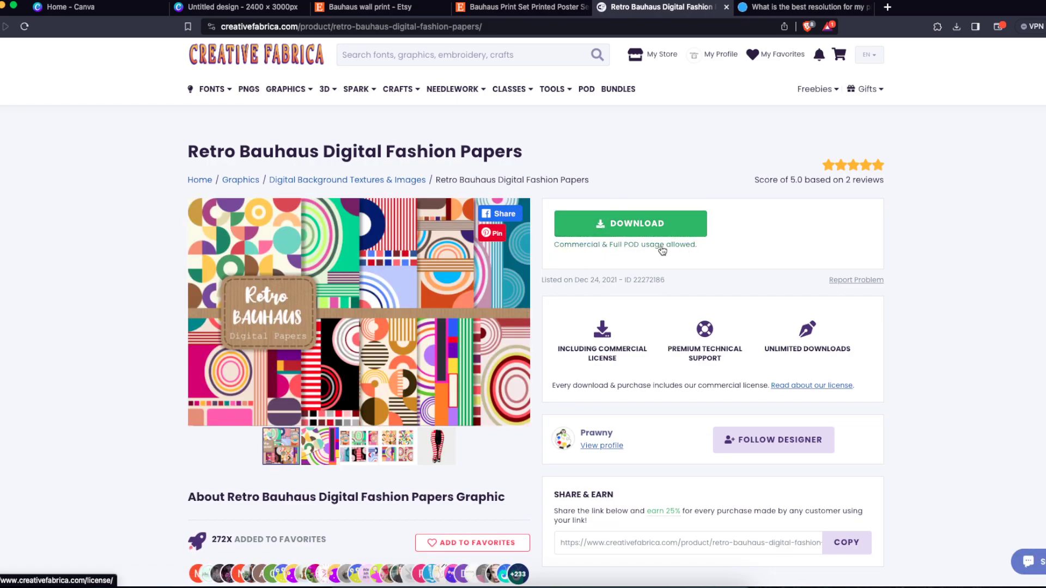
pyautogui.click(662, 235)
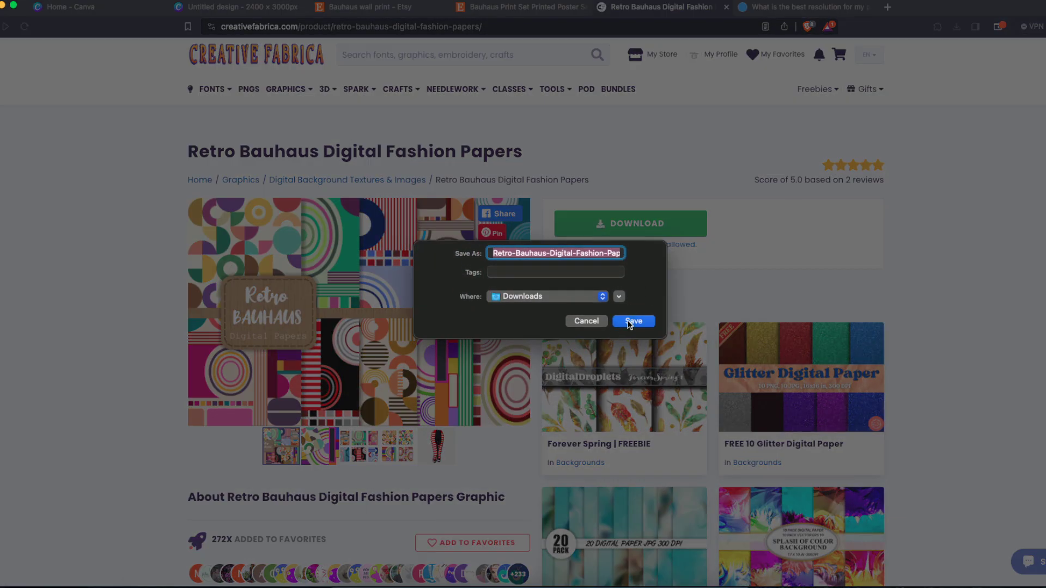
pyautogui.click(632, 322)
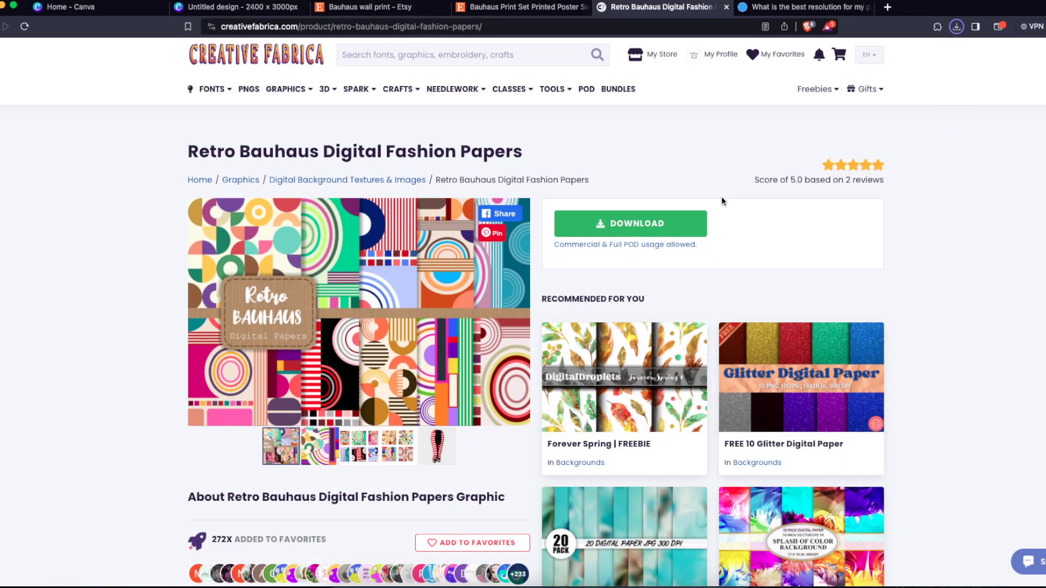
# Switch to the Canva design and upload the Retro Bauhaus paper images
pyautogui.click(234, 6)
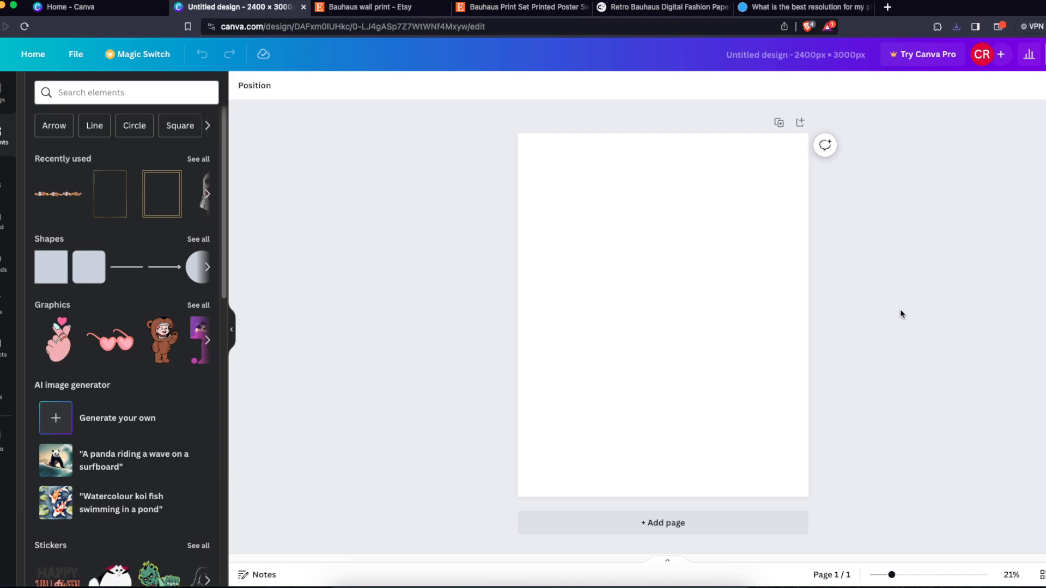
pyautogui.click(3, 263)
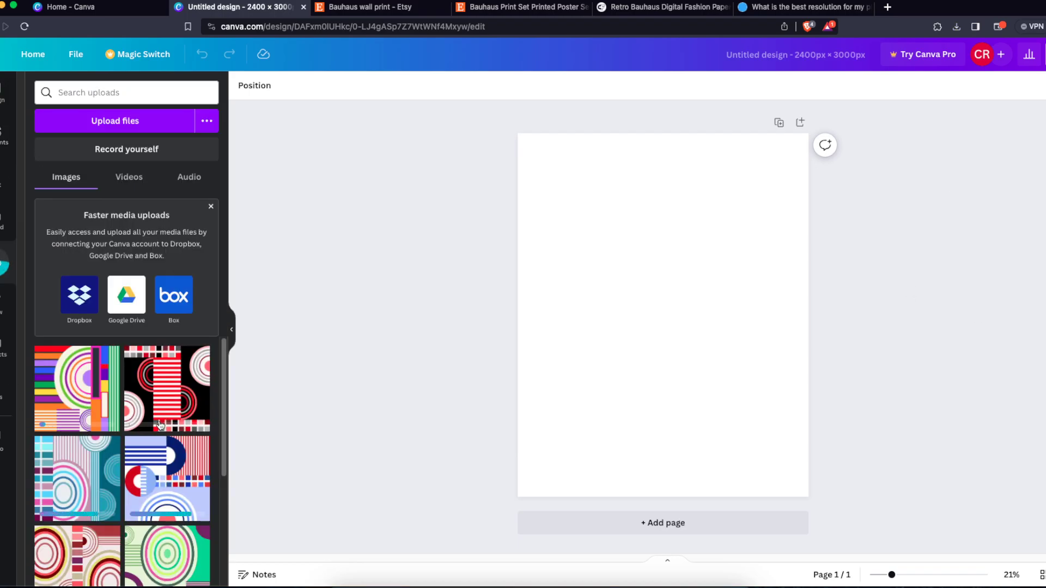
# Add a square shape to the design and stretch it to cover the whole page
pyautogui.click(2, 133)
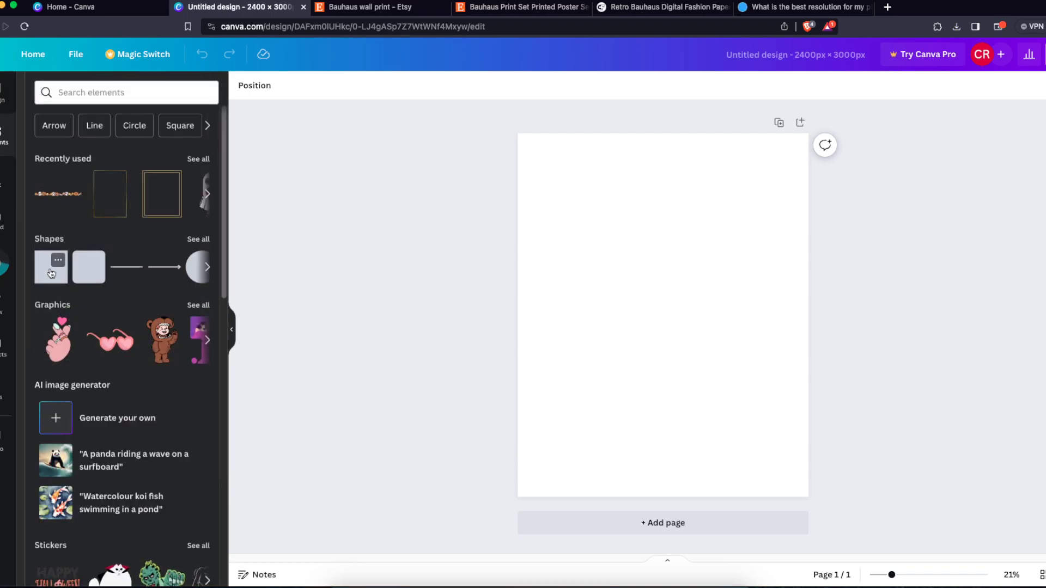
pyautogui.click(51, 273)
pyautogui.click(646, 229)
pyautogui.moveTo(687, 306); pyautogui.dragTo(808, 166)
pyautogui.moveTo(759, 219); pyautogui.dragTo(777, 493)
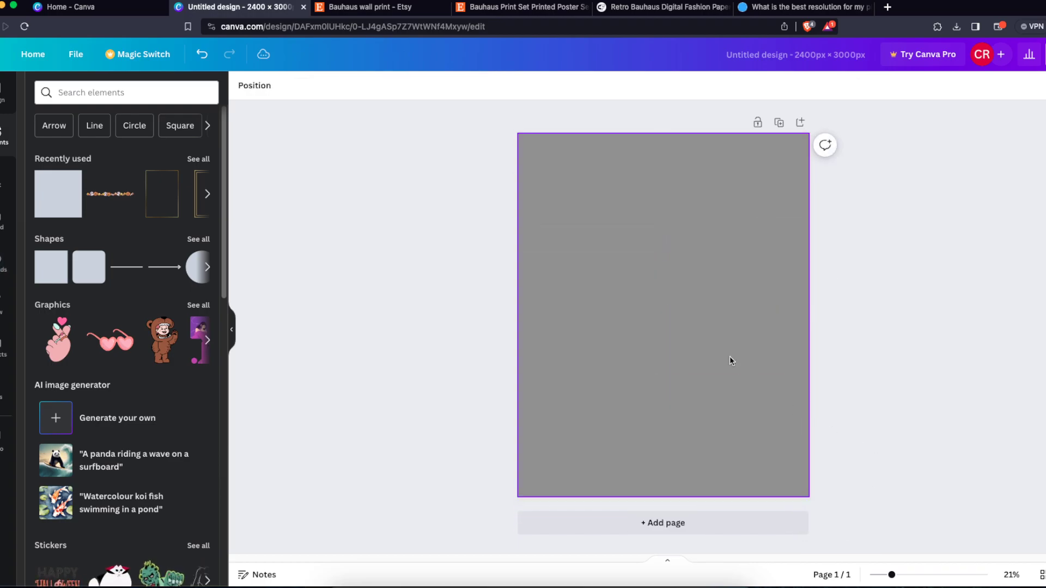
# Give the page-sized shape no fill and a solid black border with a weight of 88
pyautogui.click(304, 87)
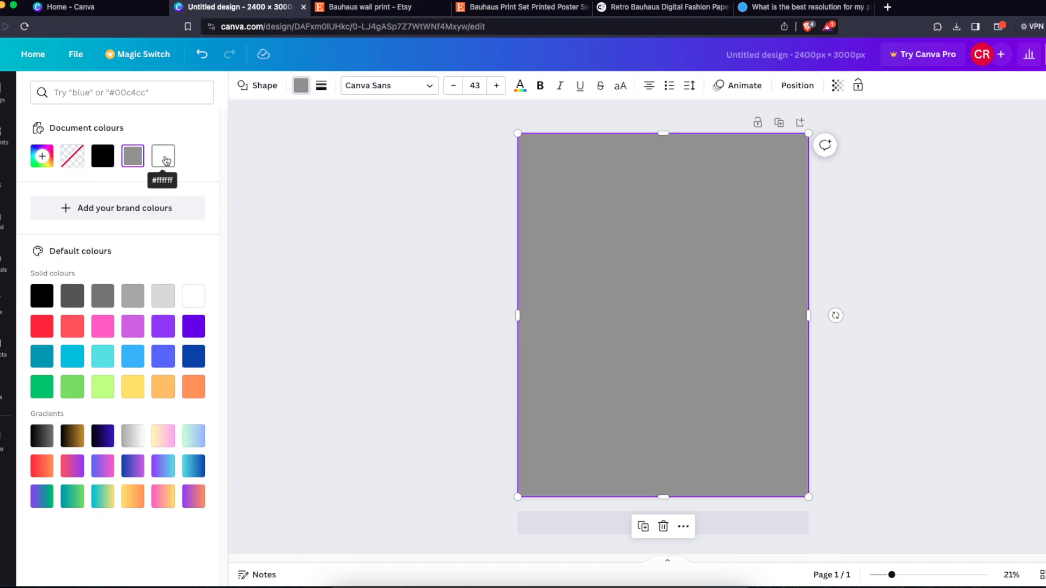
pyautogui.click(73, 156)
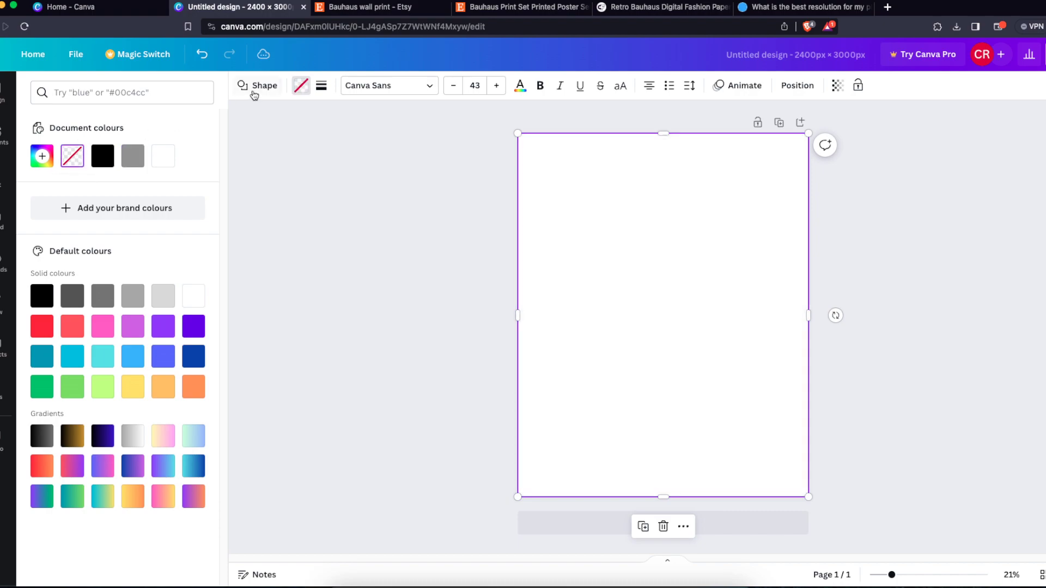
pyautogui.click(321, 88)
pyautogui.moveTo(323, 161); pyautogui.dragTo(483, 164)
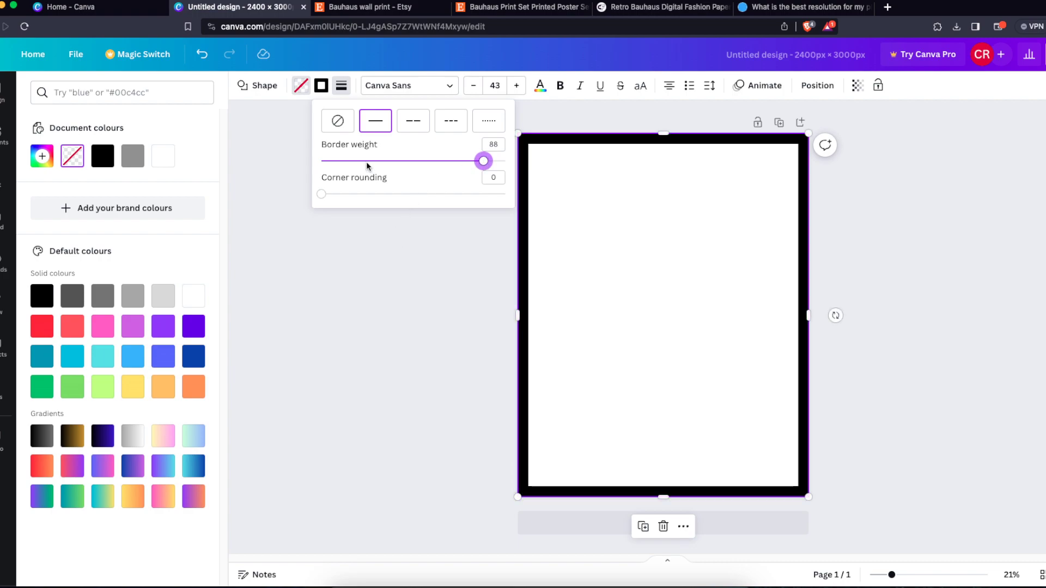
pyautogui.click(321, 85)
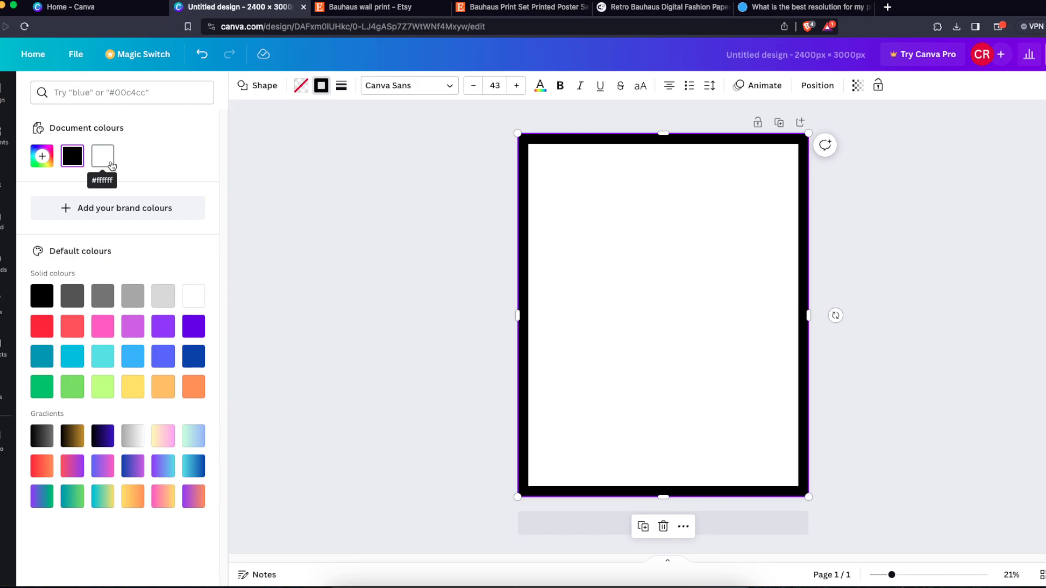
pyautogui.click(303, 252)
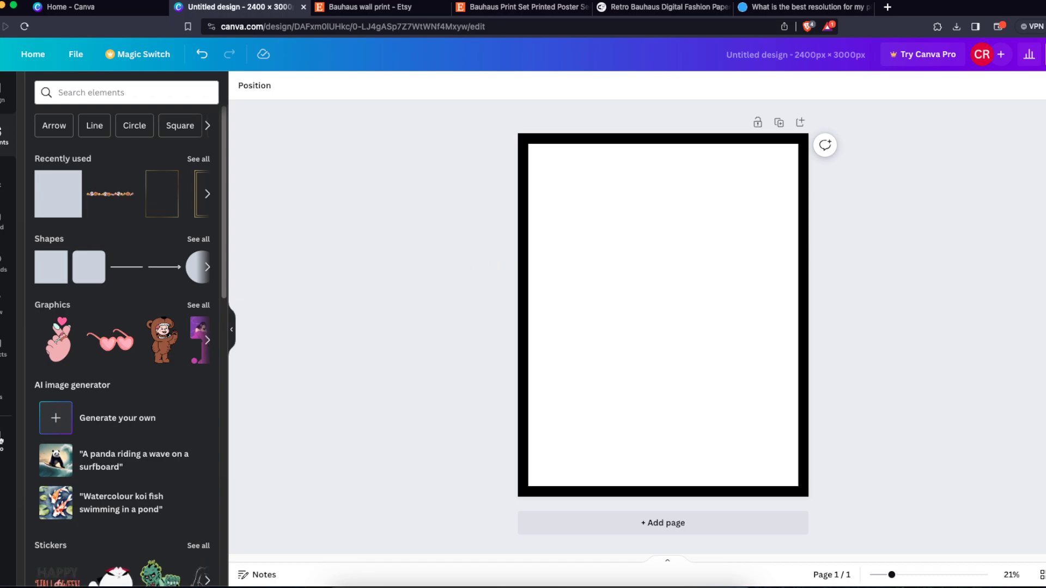
# Place the uploaded green concentric-circles paper on the page and enlarge it to the inner width of the black border
pyautogui.click(4, 262)
pyautogui.scroll(-2, 135, 443)
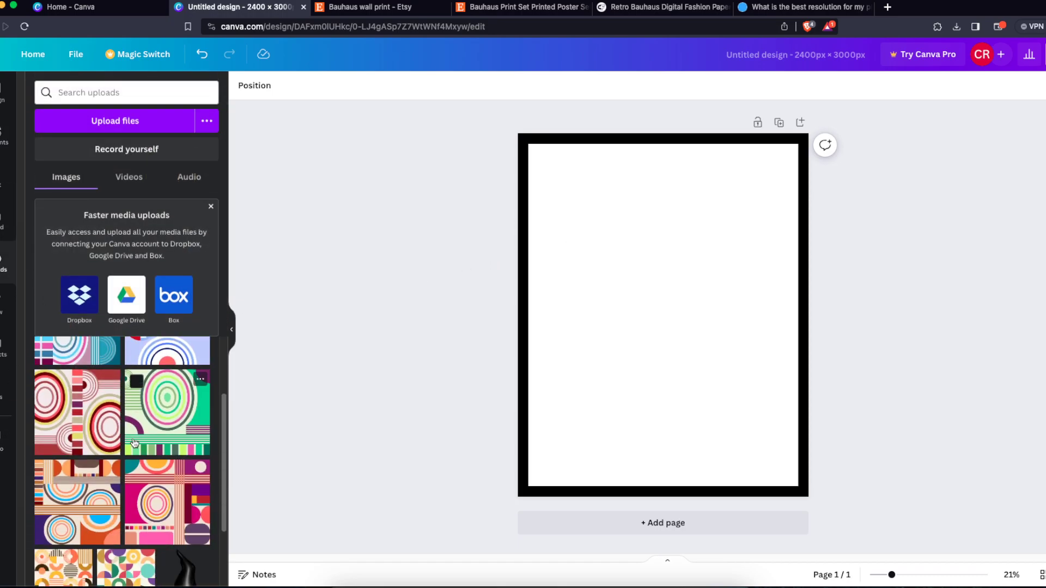
pyautogui.scroll(-4, 149, 447)
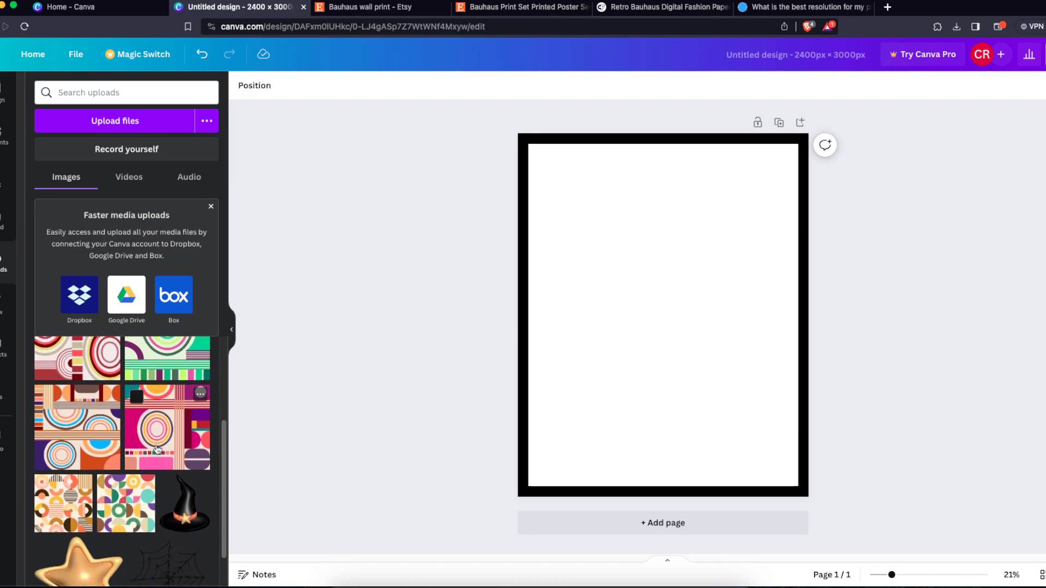
pyautogui.scroll(8, 156, 448)
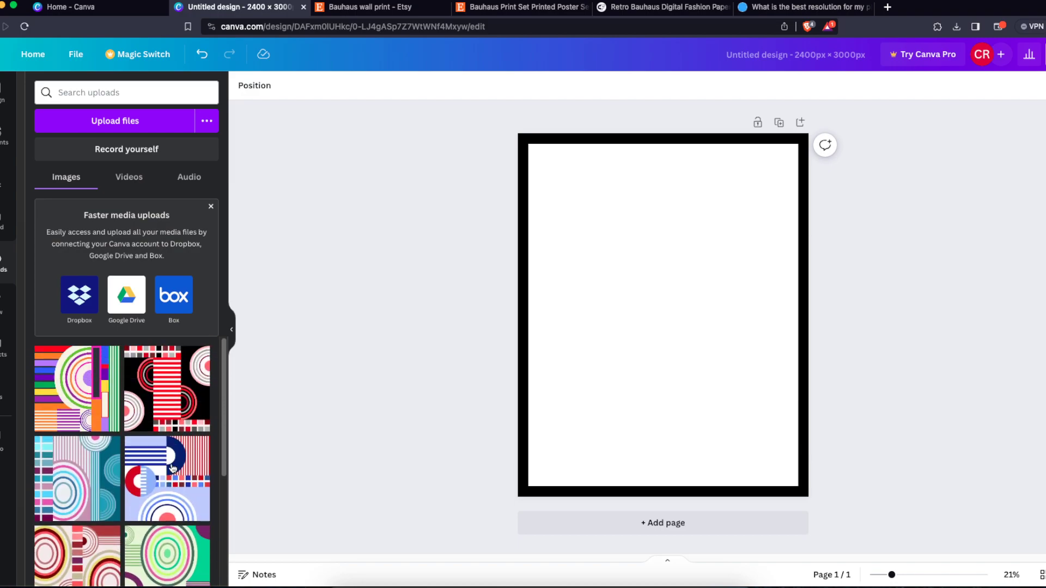
pyautogui.scroll(-4, 176, 472)
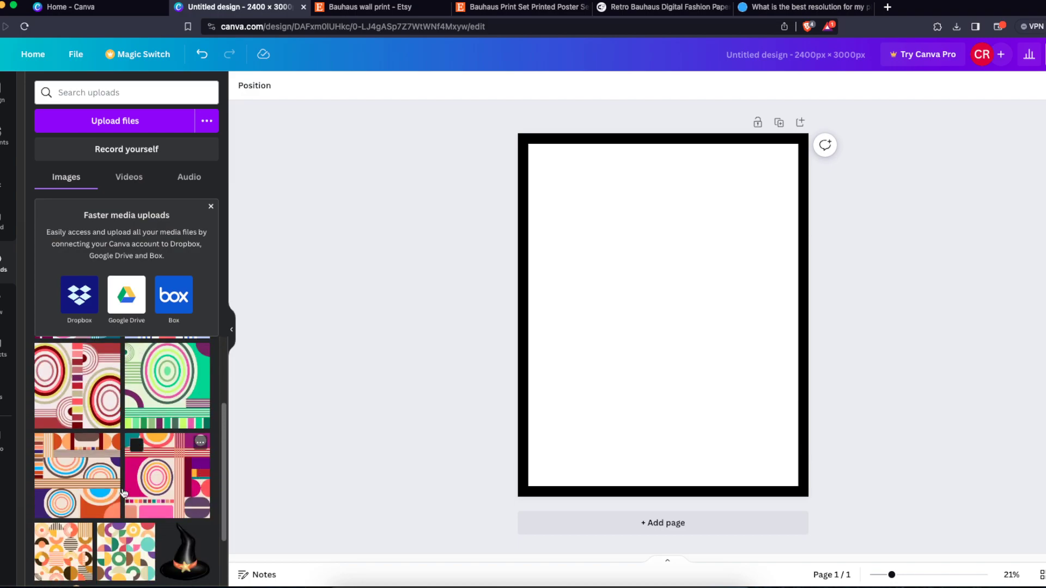
pyautogui.click(167, 385)
pyautogui.moveTo(662, 329); pyautogui.dragTo(635, 266)
pyautogui.moveTo(747, 362); pyautogui.dragTo(793, 419)
pyautogui.click(921, 424)
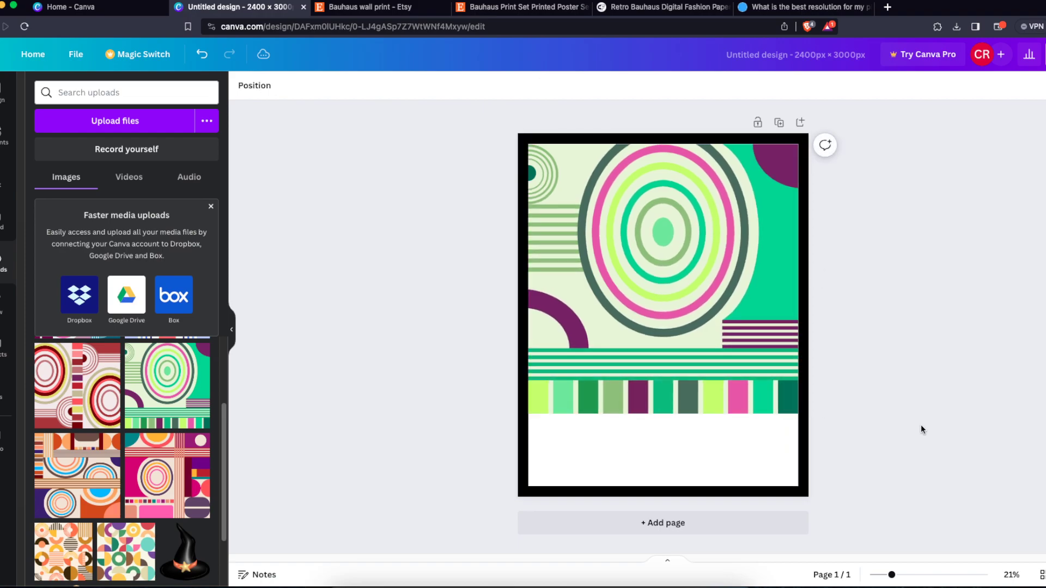
# Check the framed Bauhaus posters in the Etsy listing as a layout reference
pyautogui.click(766, 279)
pyautogui.moveTo(766, 279); pyautogui.dragTo(766, 279)
pyautogui.click(773, 103)
pyautogui.click(515, 8)
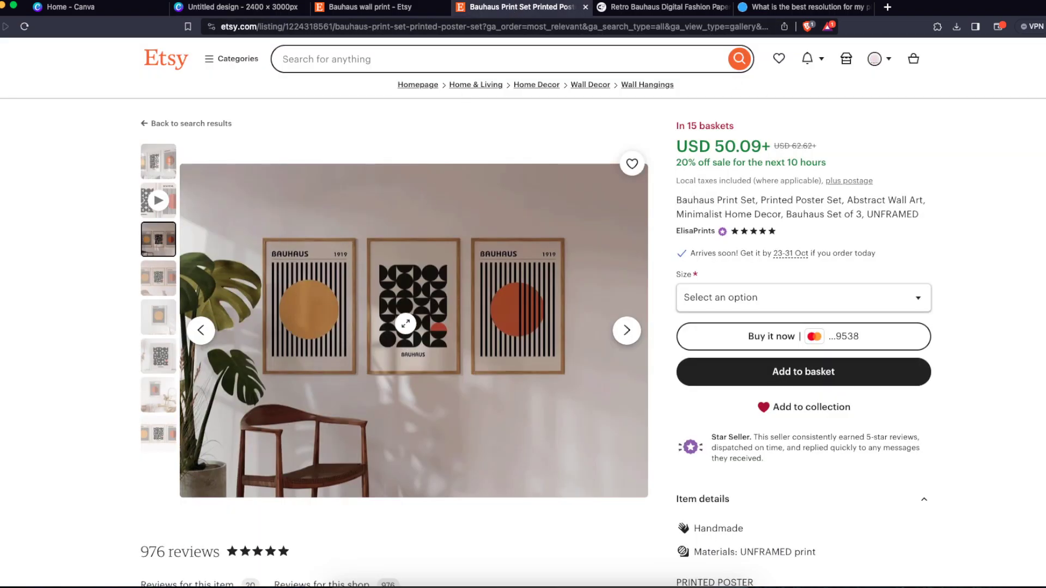
# Return to Canva, then resize and centre the green artwork so that white margins surround it
pyautogui.click(240, 7)
pyautogui.moveTo(747, 234); pyautogui.dragTo(747, 267)
pyautogui.moveTo(662, 452); pyautogui.dragTo(675, 505)
pyautogui.moveTo(680, 408); pyautogui.dragTo(686, 380)
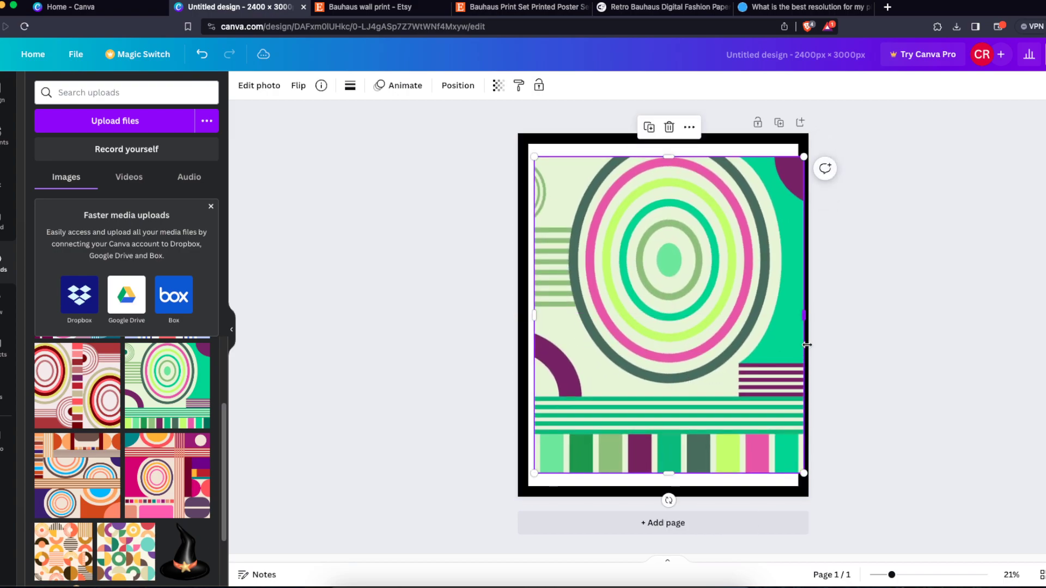
pyautogui.moveTo(806, 345); pyautogui.dragTo(782, 344)
pyautogui.moveTo(715, 350); pyautogui.dragTo(724, 350)
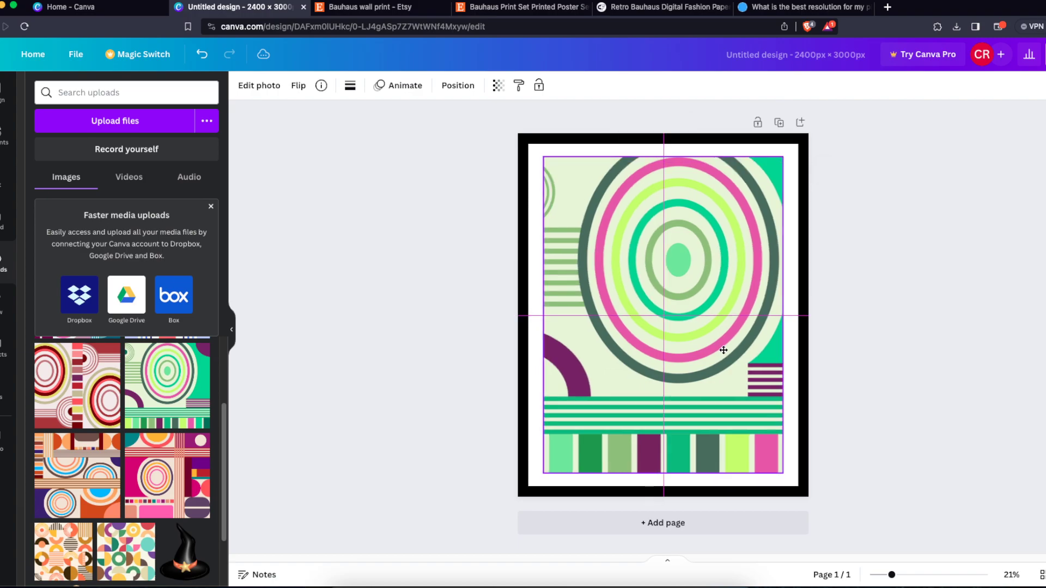
pyautogui.click(962, 357)
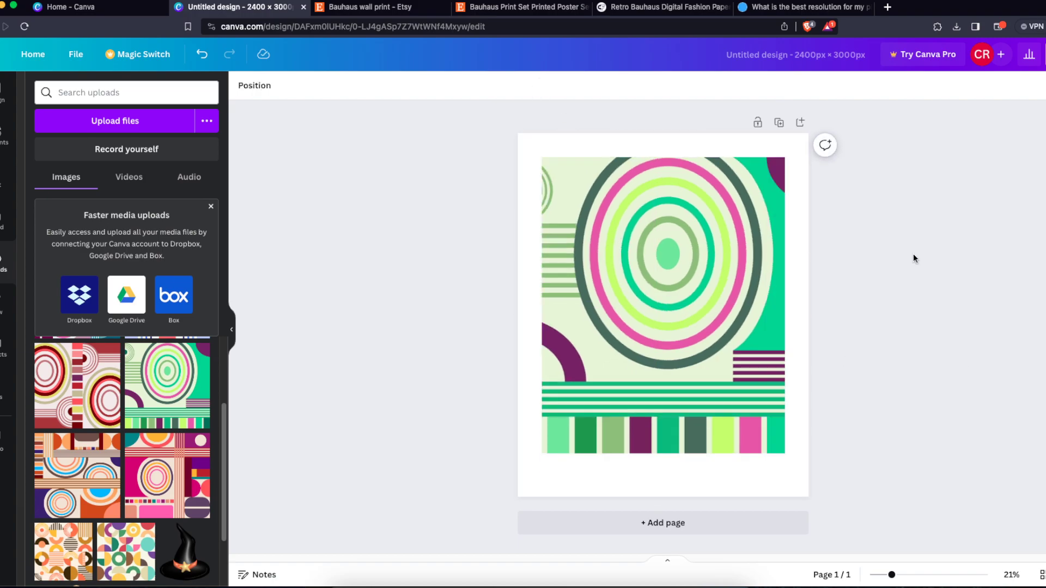
pyautogui.click(800, 218)
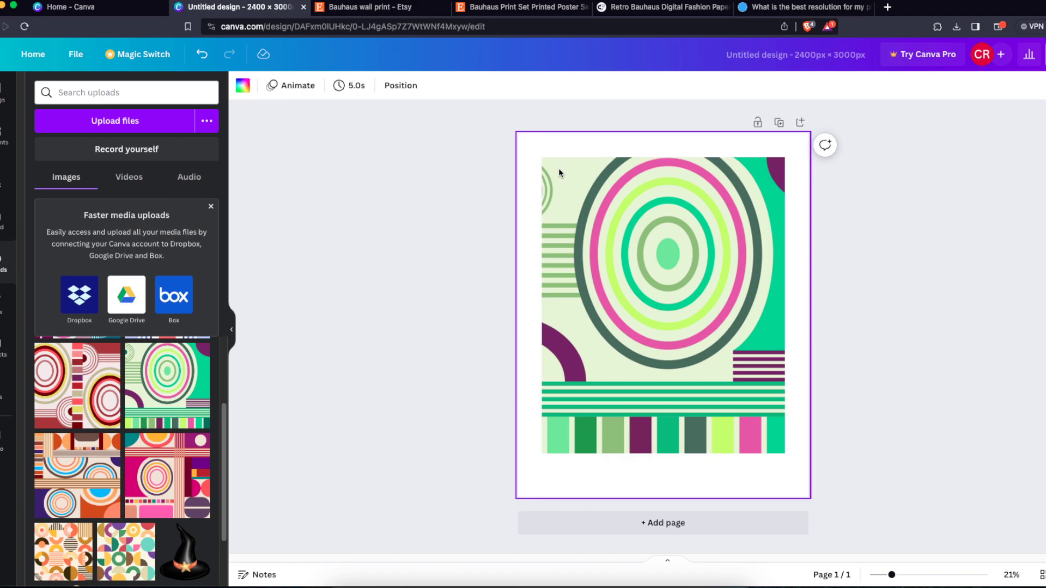
pyautogui.click(606, 315)
pyautogui.click(899, 334)
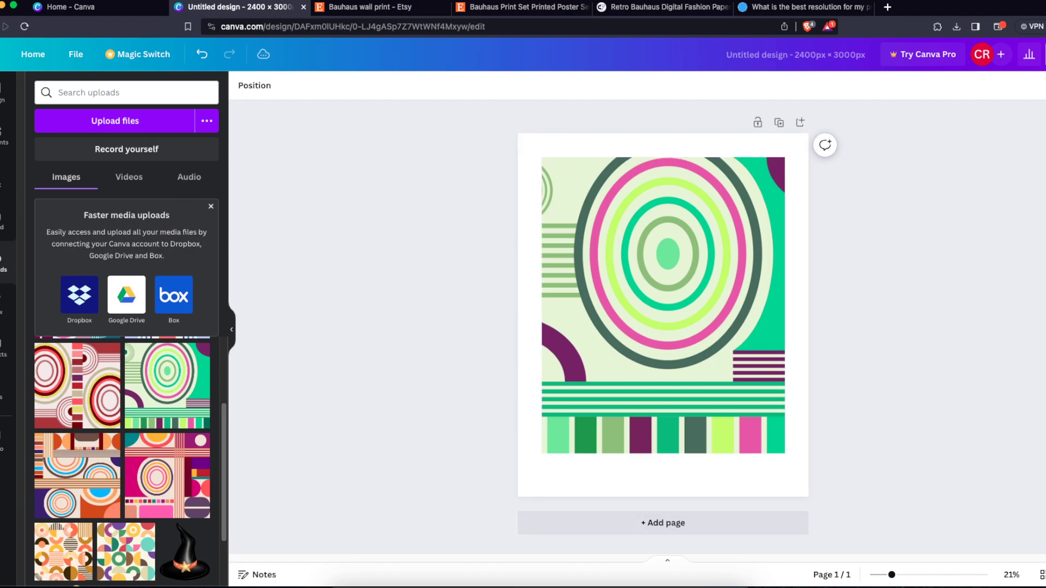
# Add a heading reading "BAUHAUS" at the lower edge of the green artwork
pyautogui.press('t')
pyautogui.moveTo(739, 316); pyautogui.dragTo(742, 463)
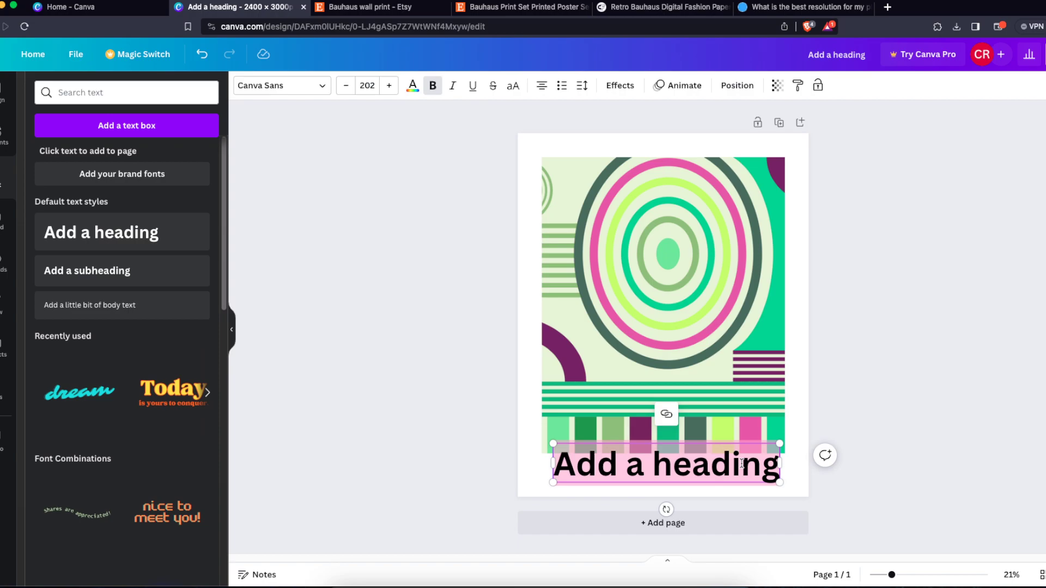
pyautogui.write('BAUHAUS')
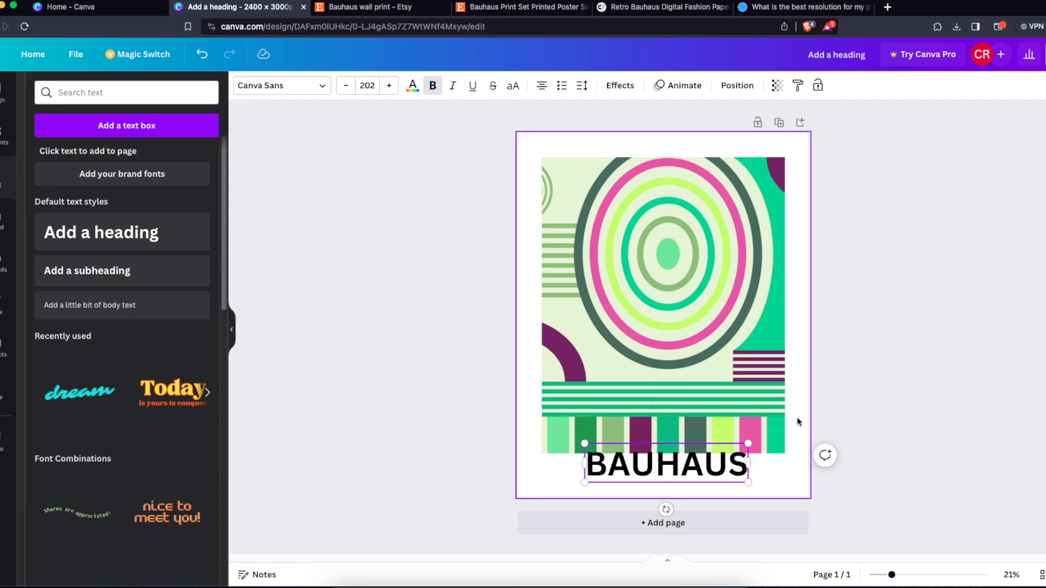
pyautogui.click(800, 371)
# Open the font choices for the BAUHAUS heading, and check the lettering on the Bauhaus posters in the Etsy tabs
pyautogui.click(675, 466)
pyautogui.click(313, 85)
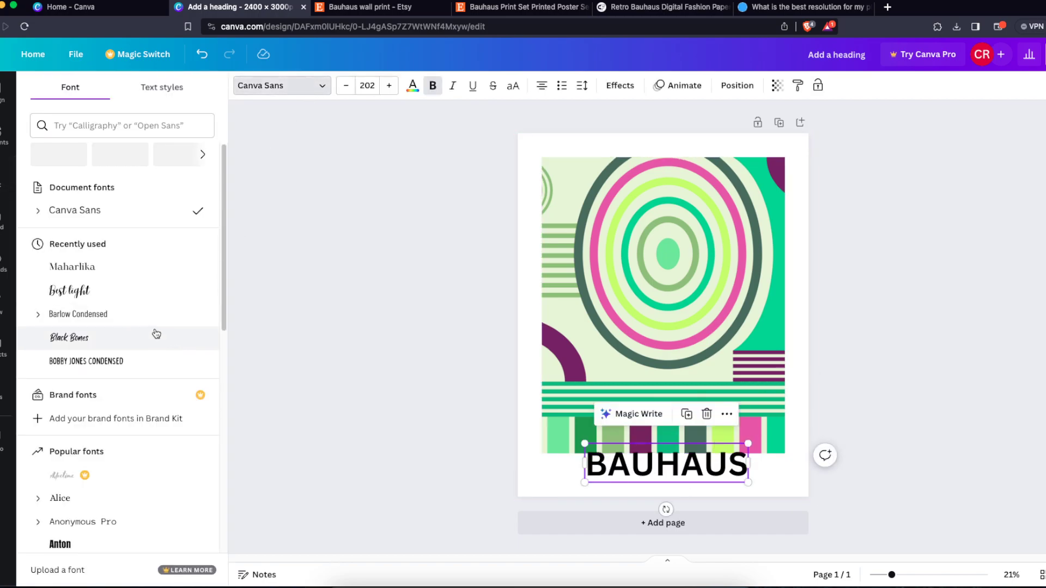
pyautogui.click(521, 7)
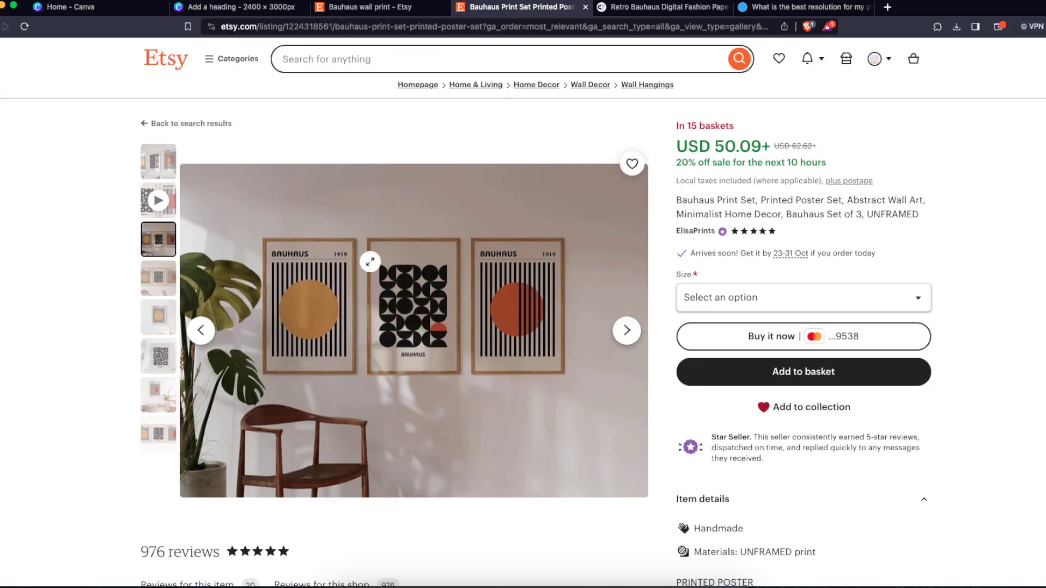
pyautogui.click(371, 6)
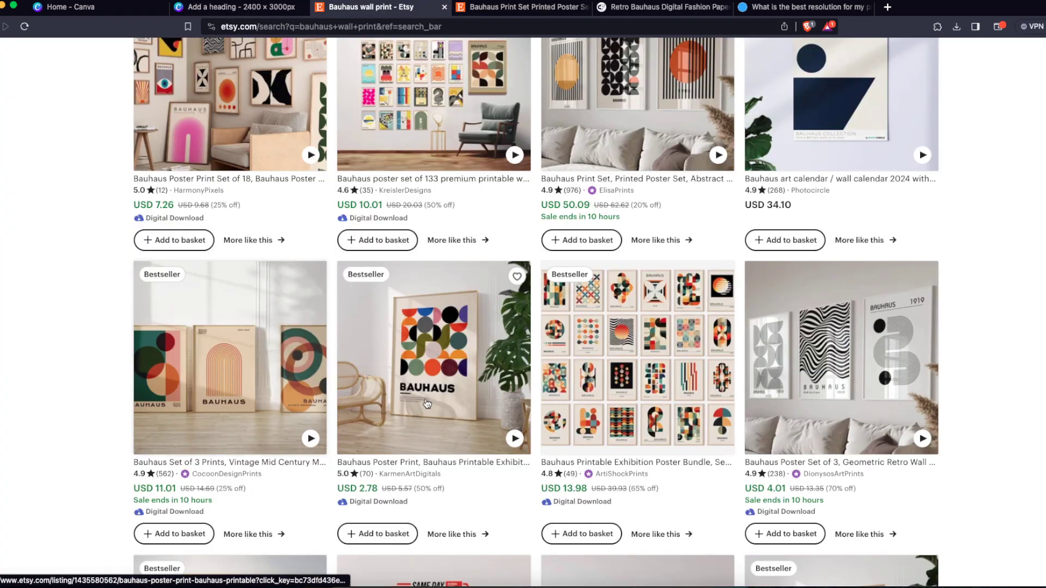
pyautogui.click(521, 6)
# Return to Canva, set the BAUHAUS heading in Belleza at size 161 and centre it beneath the artwork
pyautogui.click(219, 11)
pyautogui.click(103, 268)
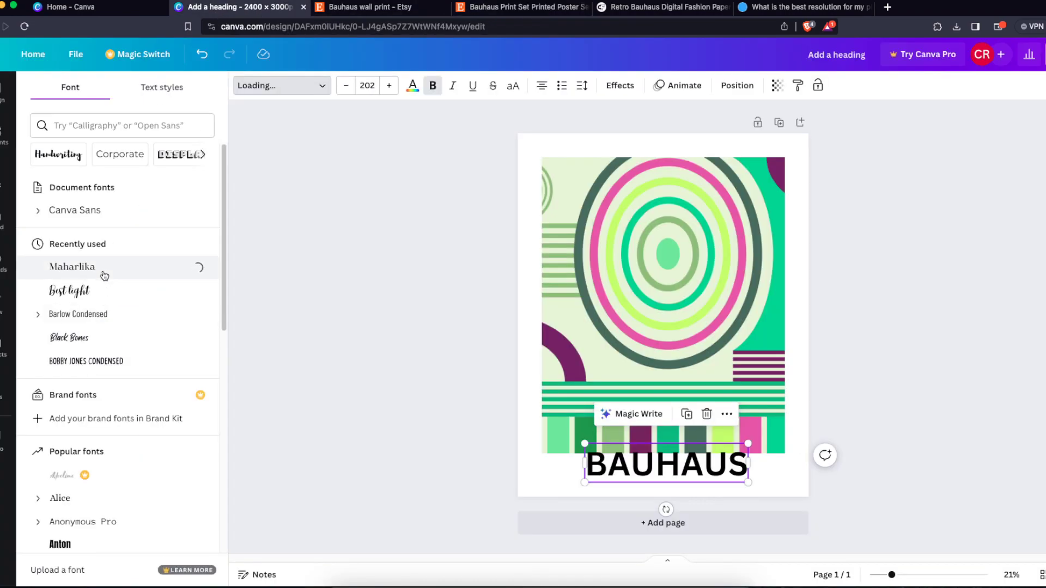
pyautogui.click(114, 362)
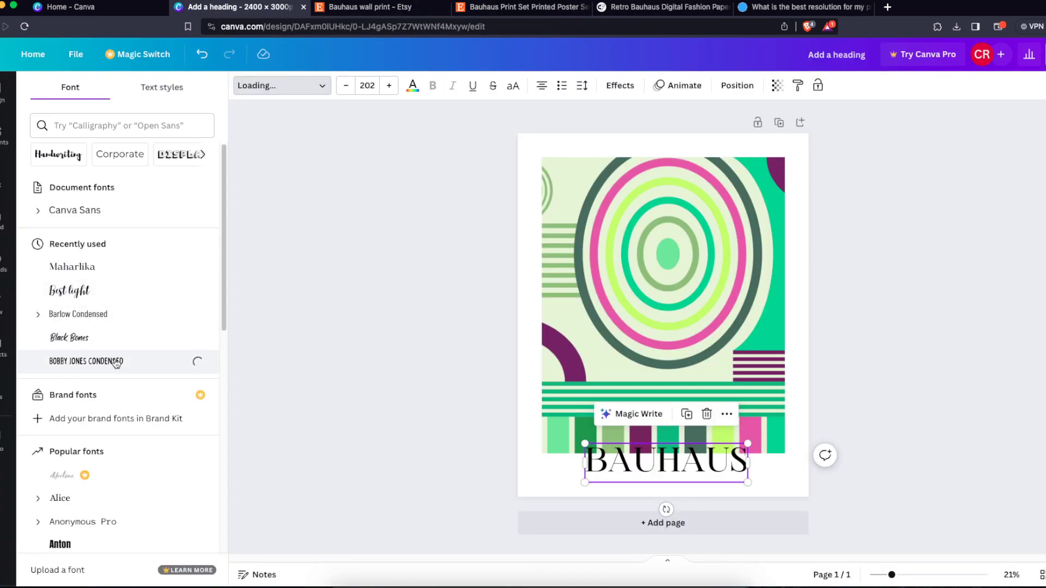
pyautogui.scroll(-10, 151, 362)
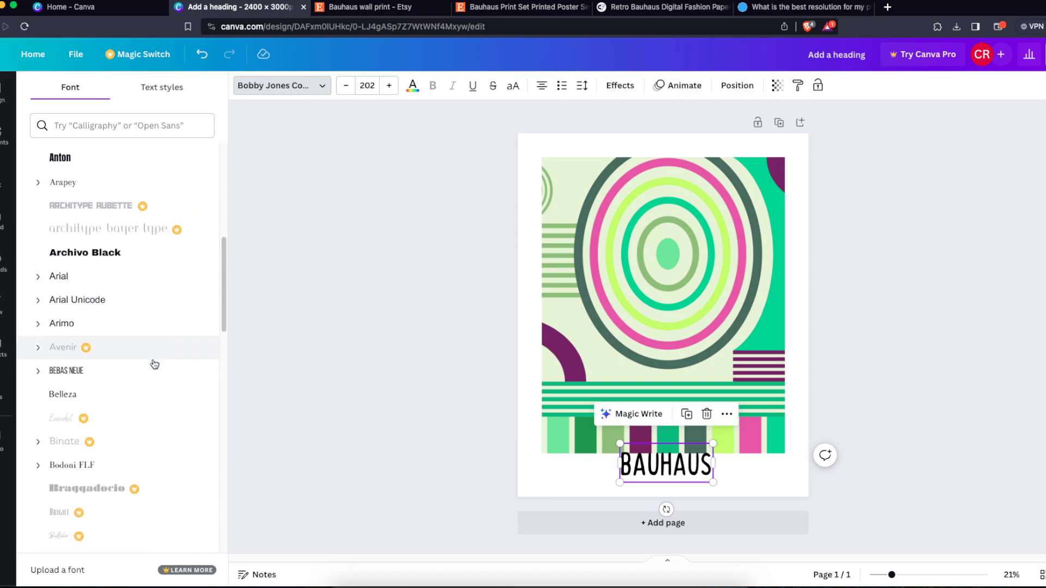
pyautogui.click(129, 323)
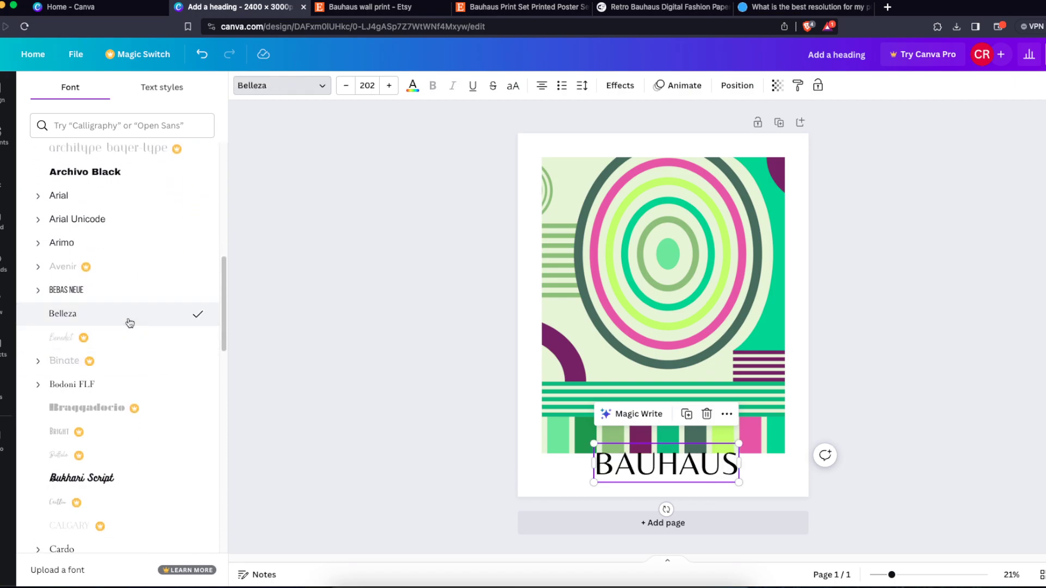
pyautogui.moveTo(738, 443); pyautogui.dragTo(742, 470)
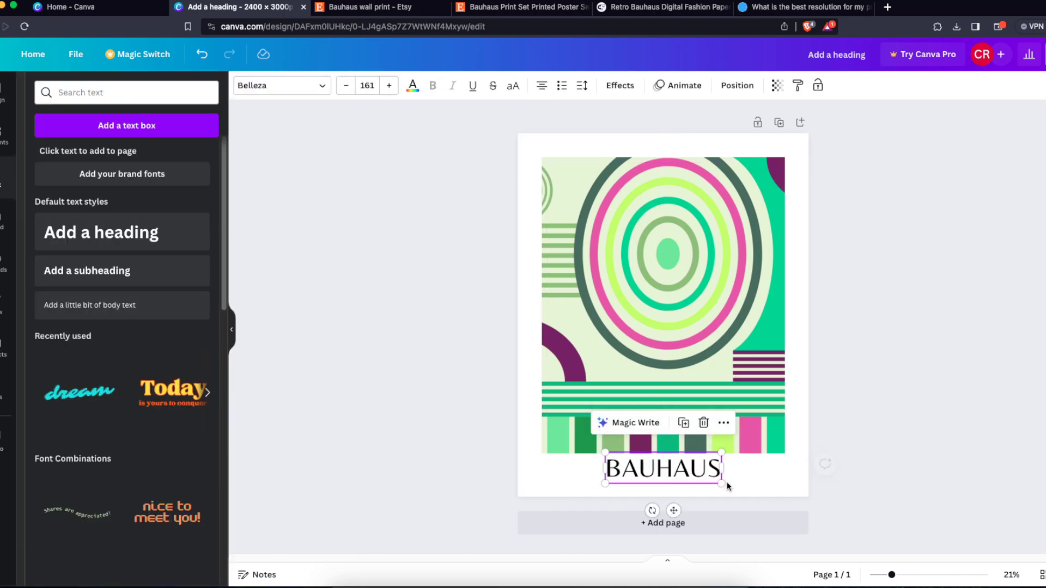
pyautogui.click(824, 442)
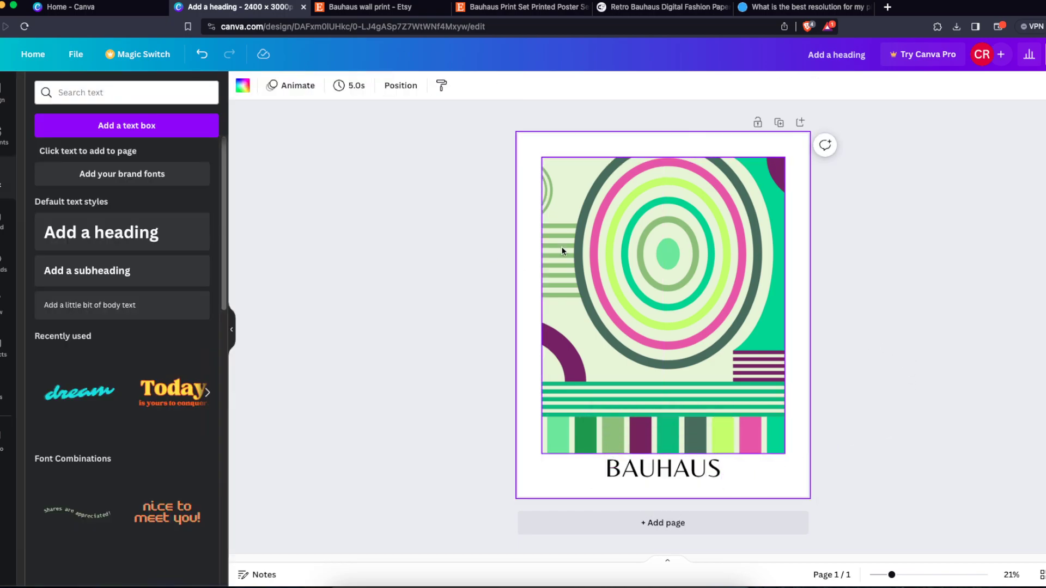
# Give the green concentric-circles artwork a thin solid black border
pyautogui.click(606, 242)
pyautogui.click(330, 184)
pyautogui.click(614, 191)
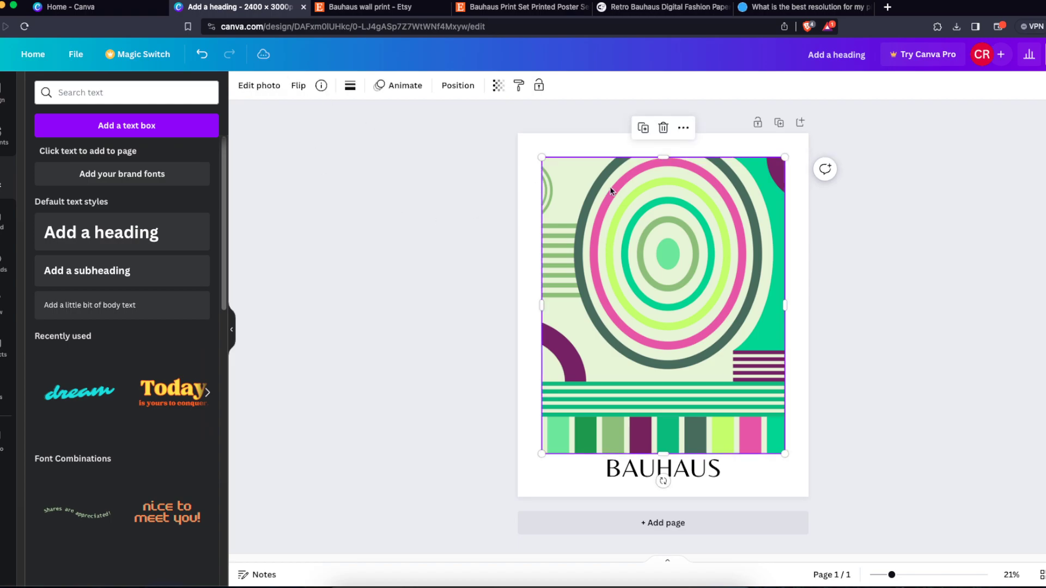
pyautogui.click(350, 87)
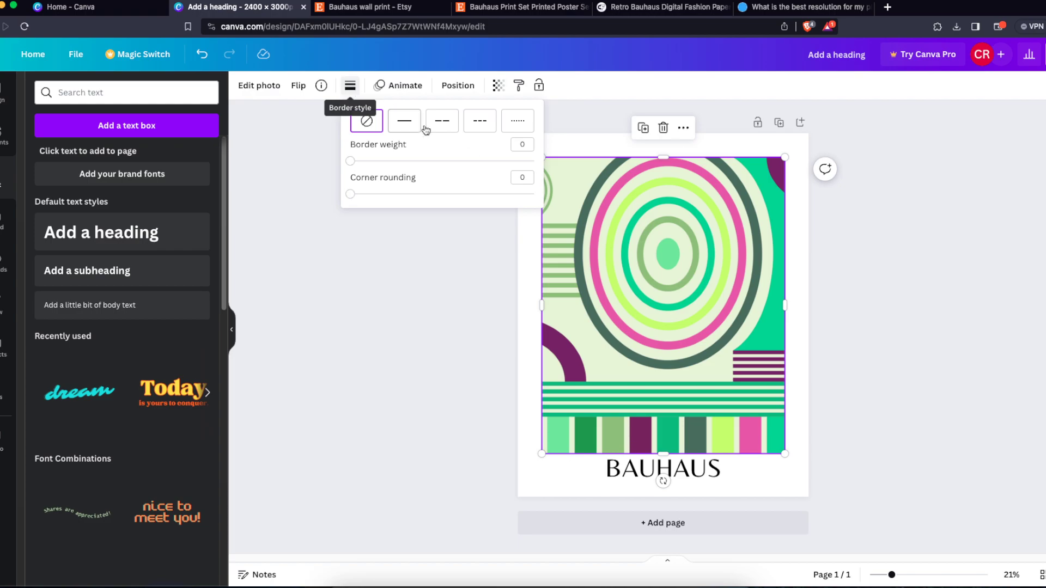
pyautogui.click(616, 246)
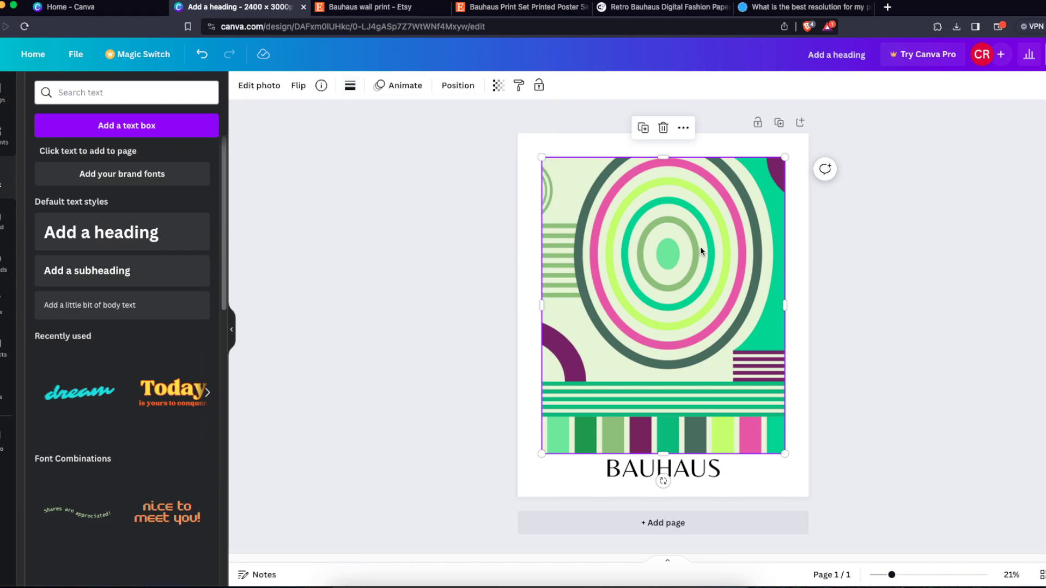
pyautogui.click(352, 89)
pyautogui.moveTo(351, 162); pyautogui.dragTo(370, 162)
pyautogui.click(400, 336)
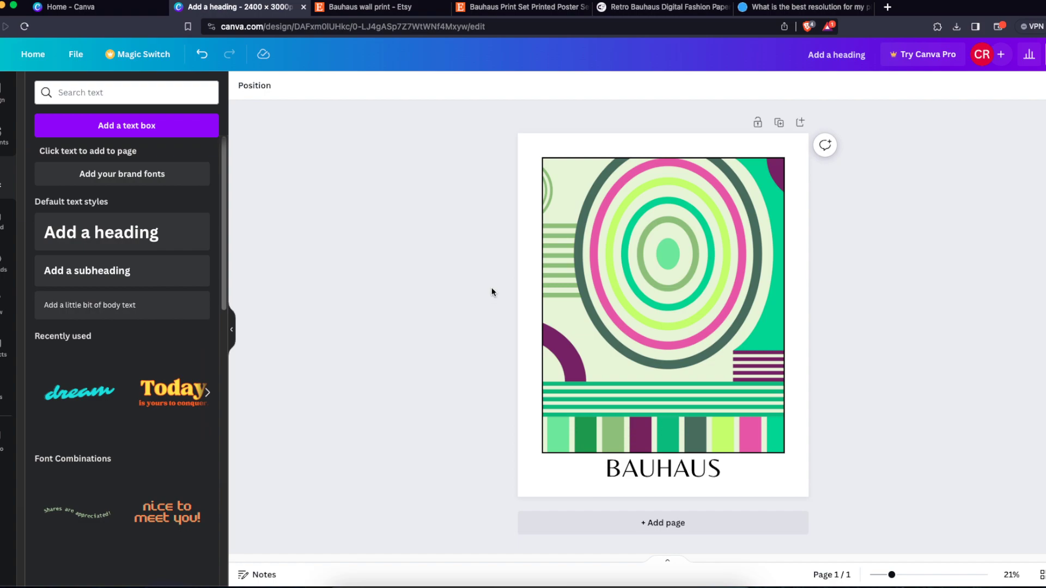
# Move the bordered artwork slightly up, away from the heading, and widen it a little while keeping it centred on the page
pyautogui.moveTo(766, 322); pyautogui.dragTo(744, 306)
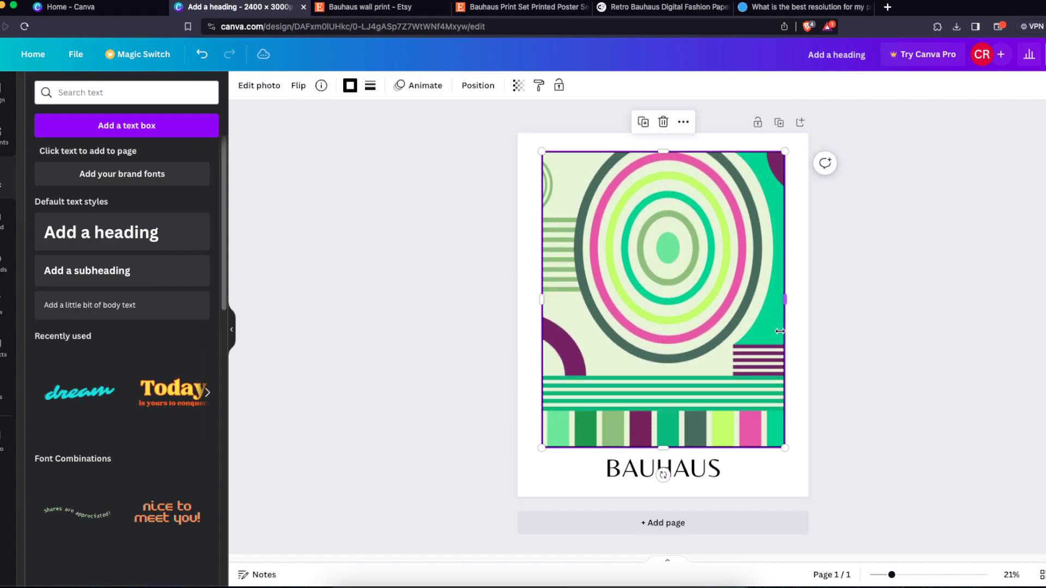
pyautogui.moveTo(785, 409); pyautogui.dragTo(741, 402)
pyautogui.click(806, 276)
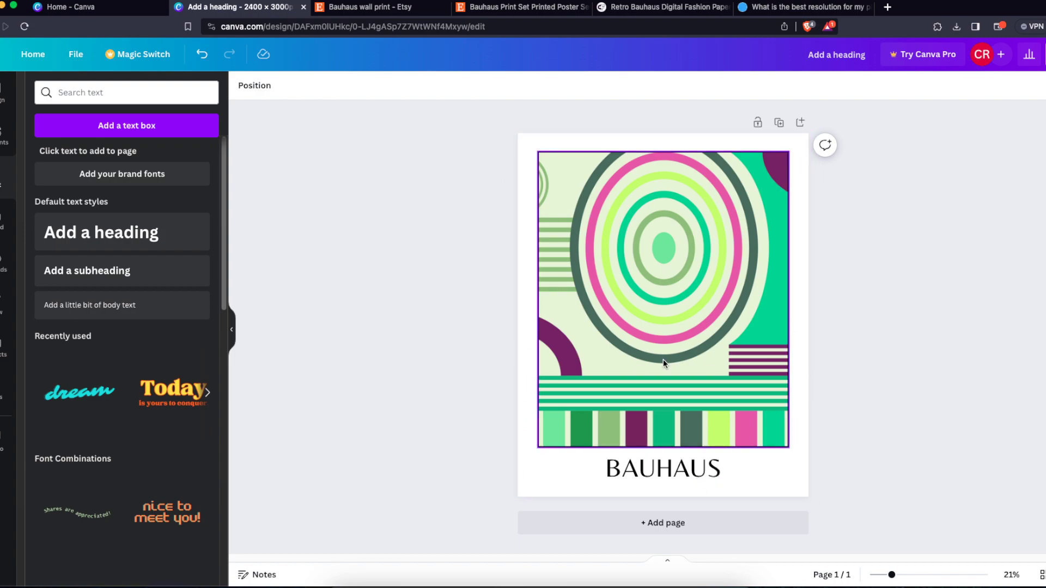
pyautogui.click(708, 469)
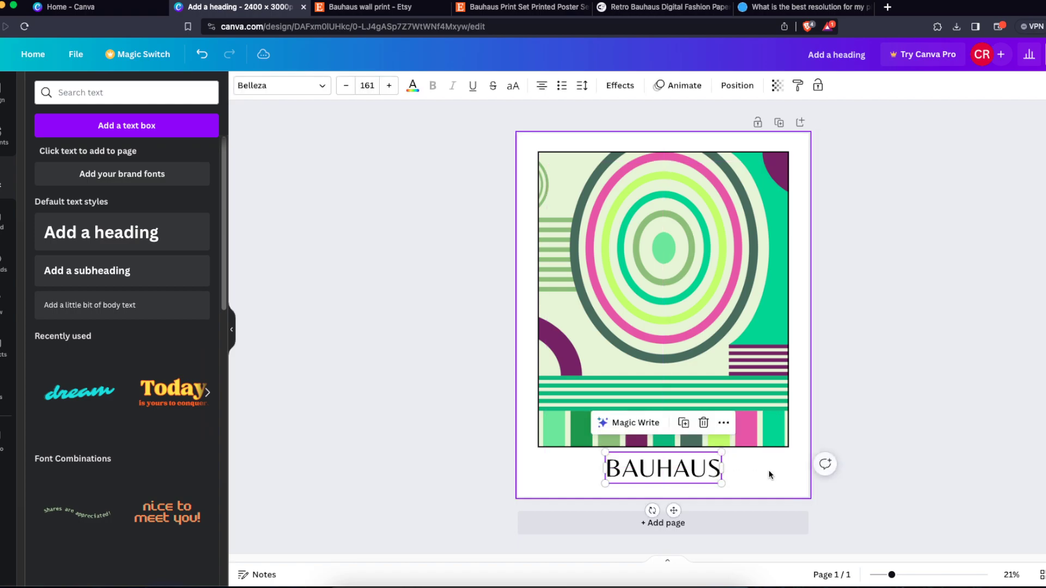
pyautogui.click(800, 462)
pyautogui.click(933, 352)
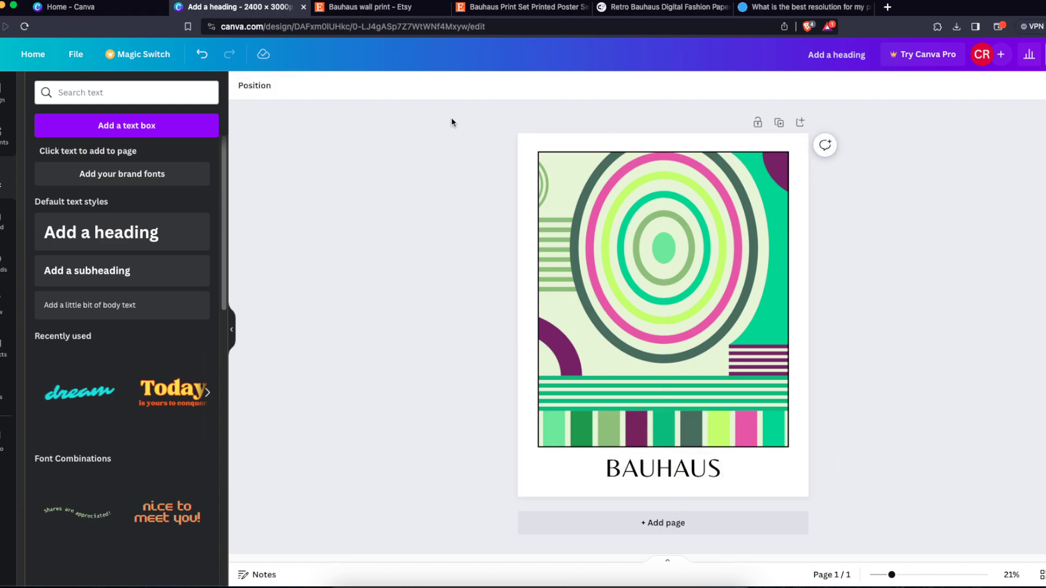
# Open the design's download options and set the file type to PDF Print
pyautogui.click(1043, 54)
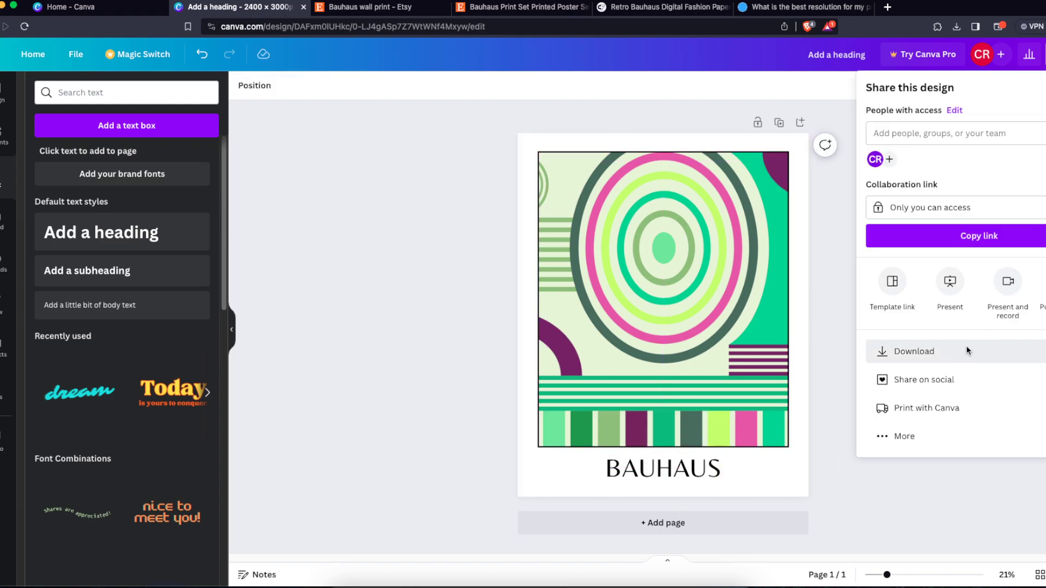
pyautogui.click(967, 350)
pyautogui.click(908, 139)
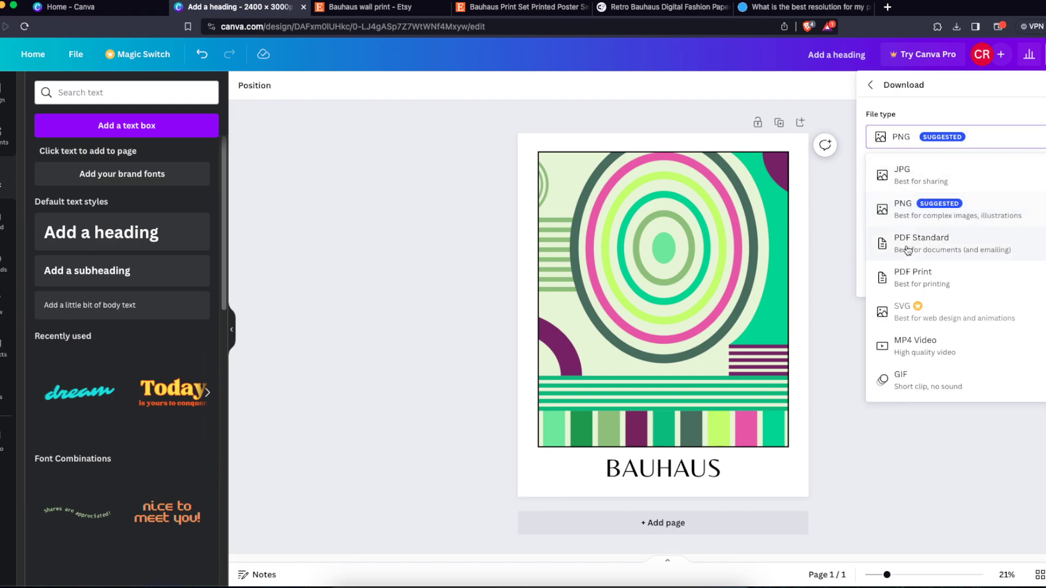
pyautogui.click(909, 280)
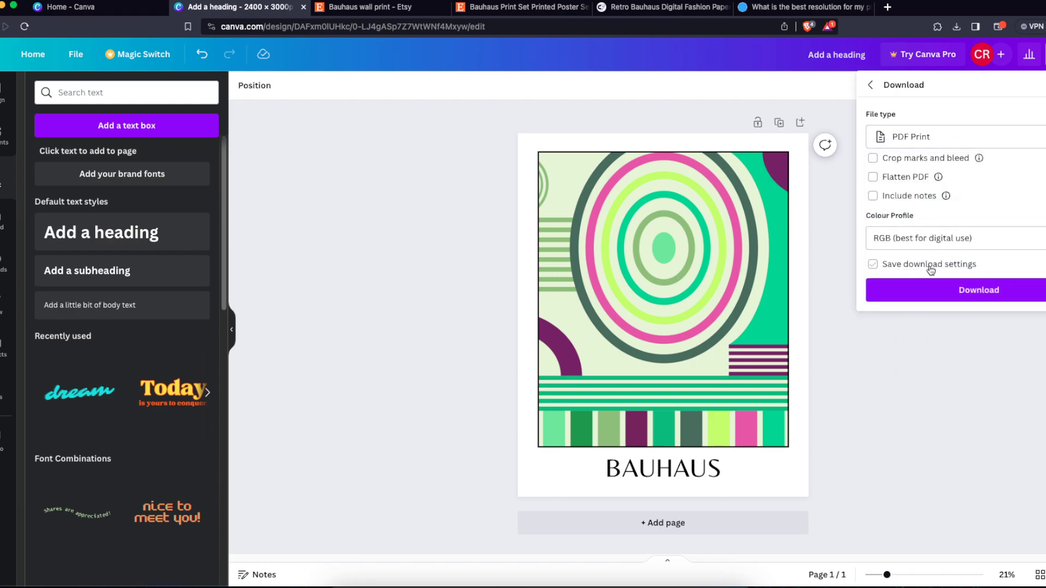